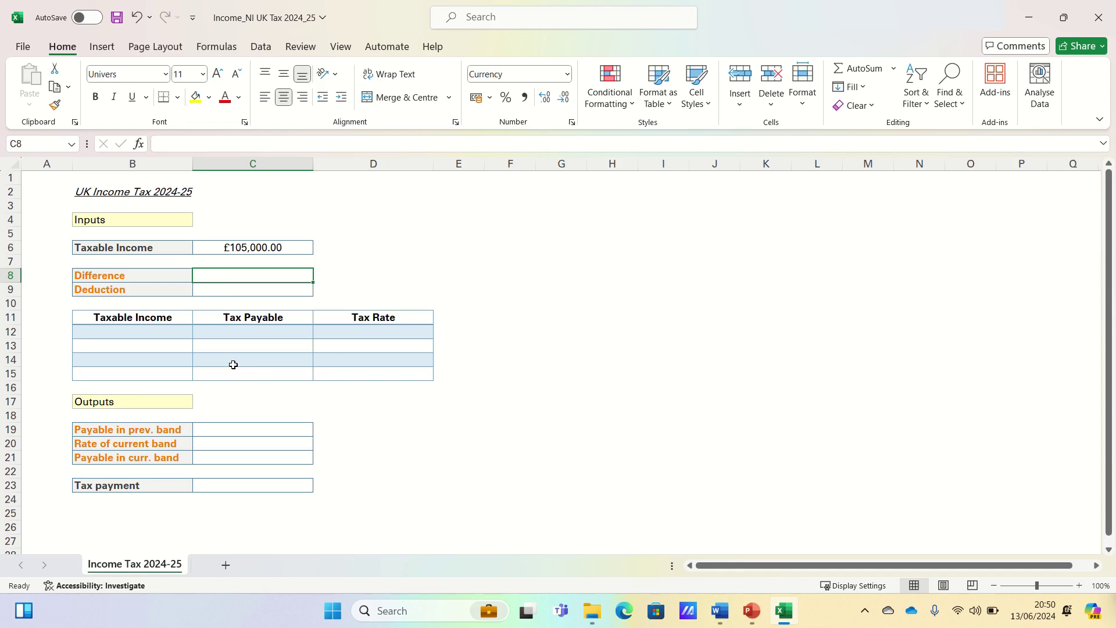
Enter =IF(C6>100000,C6-100000,0) in C8 so the Difference reads £5,000.00.
text(=IF()
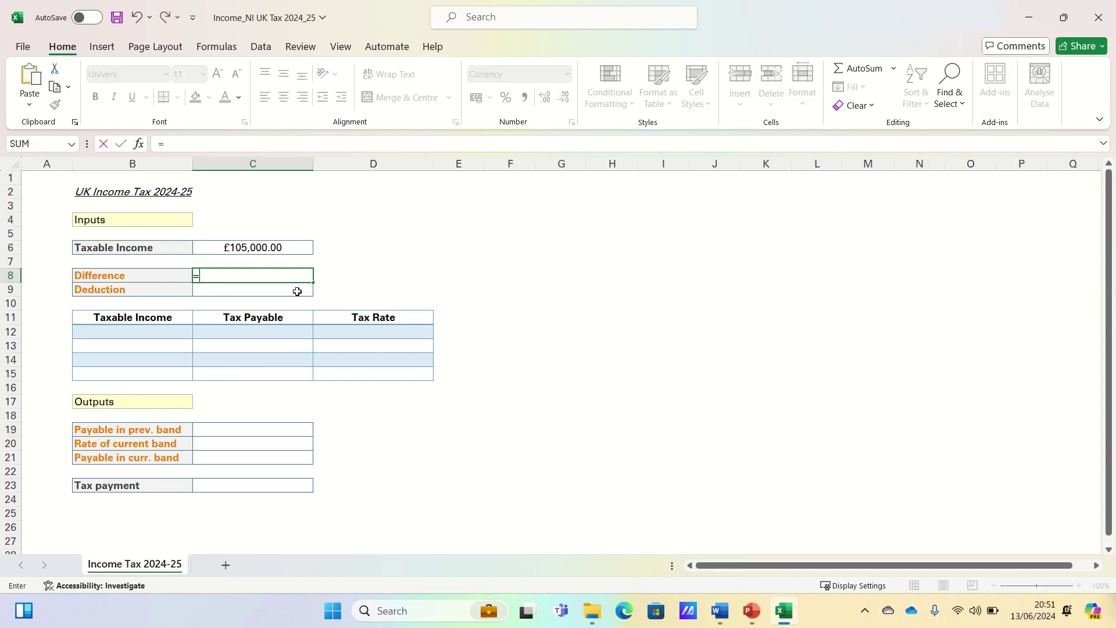
key(Up)
key(Up)
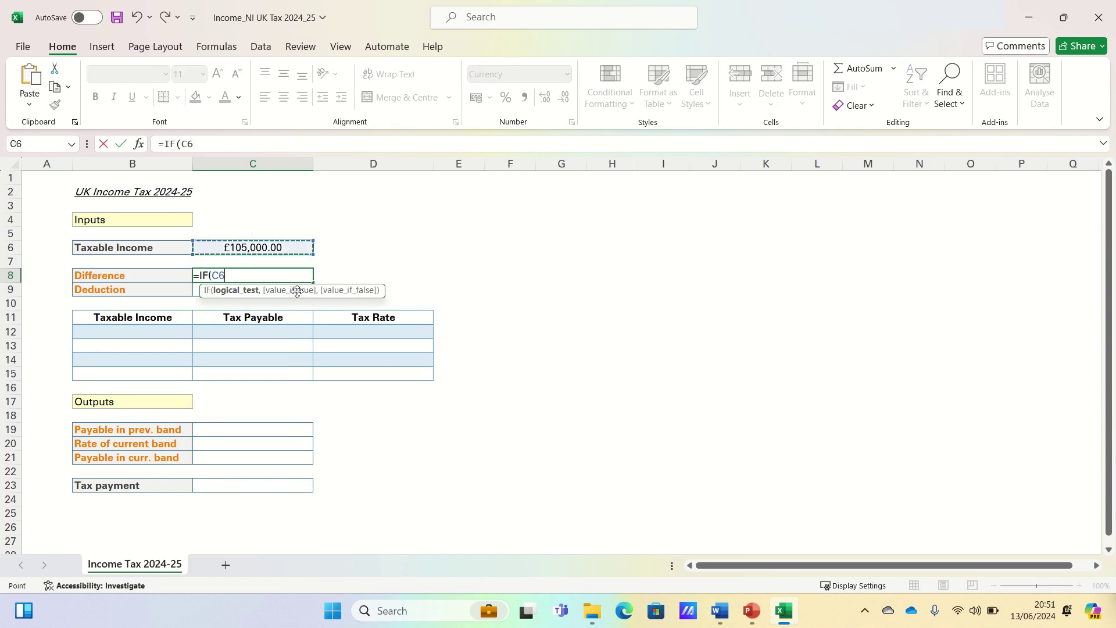
text(>100000)
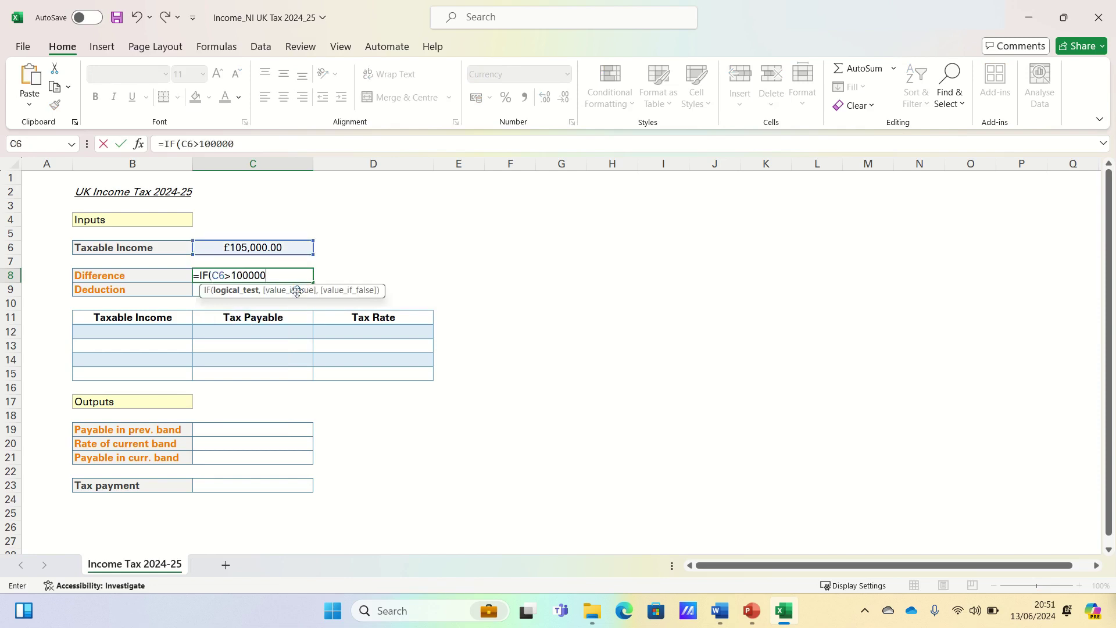
text(,)
key(Up)
key(Up)
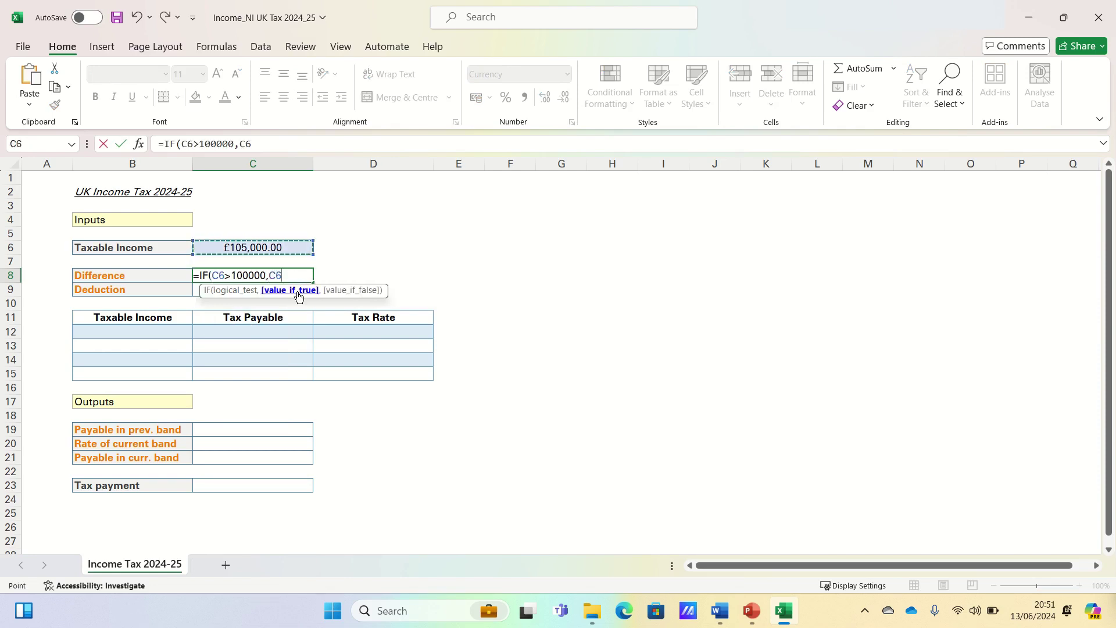
text(-100000)
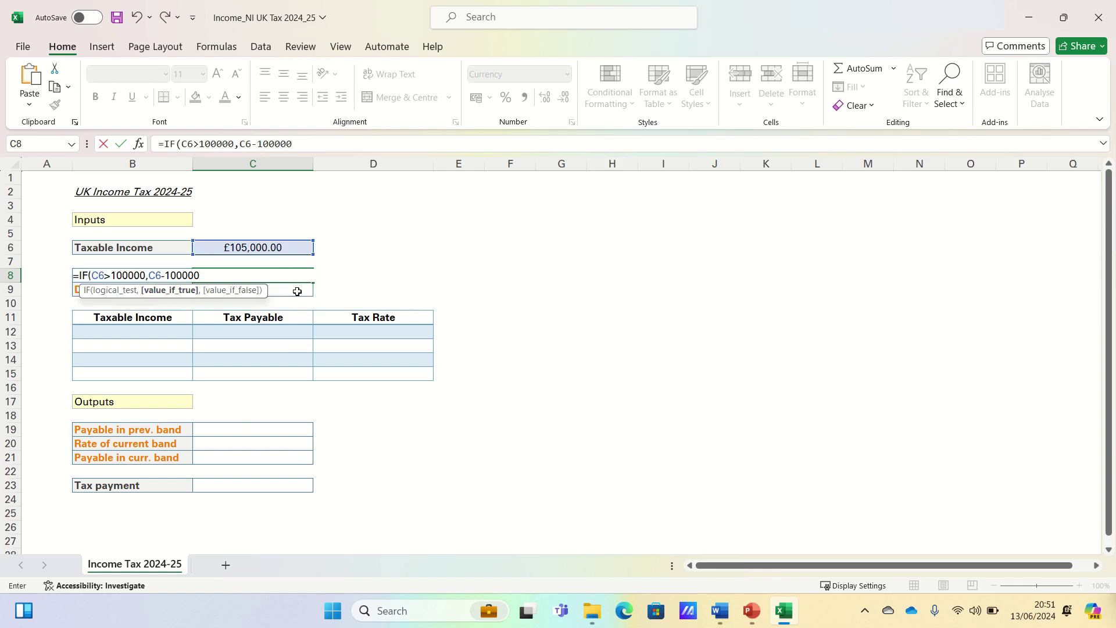
text(,)
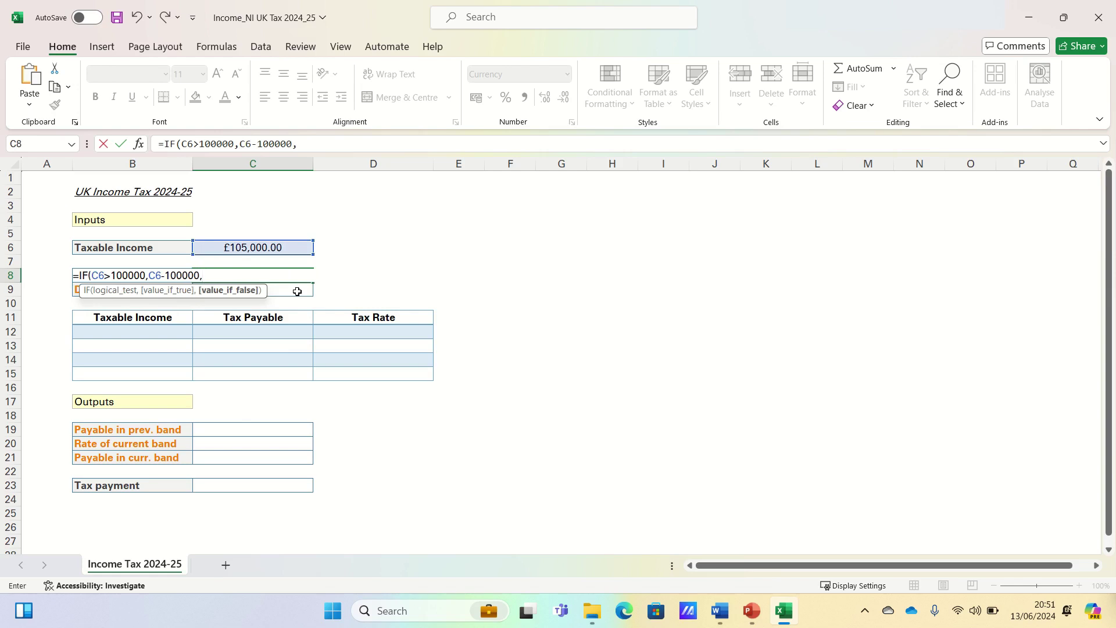
text(0))
key(Return)
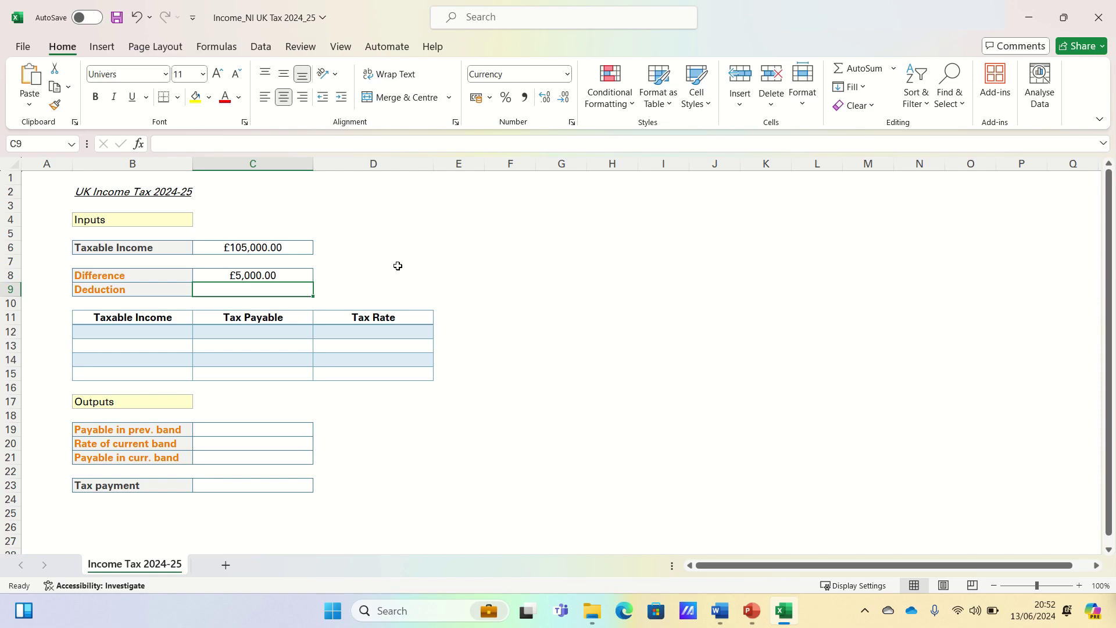
Enter =IF(C8/2>12570,12570,C8/2) in C9 so the Deduction reads £2,500.00.
text(=IF()
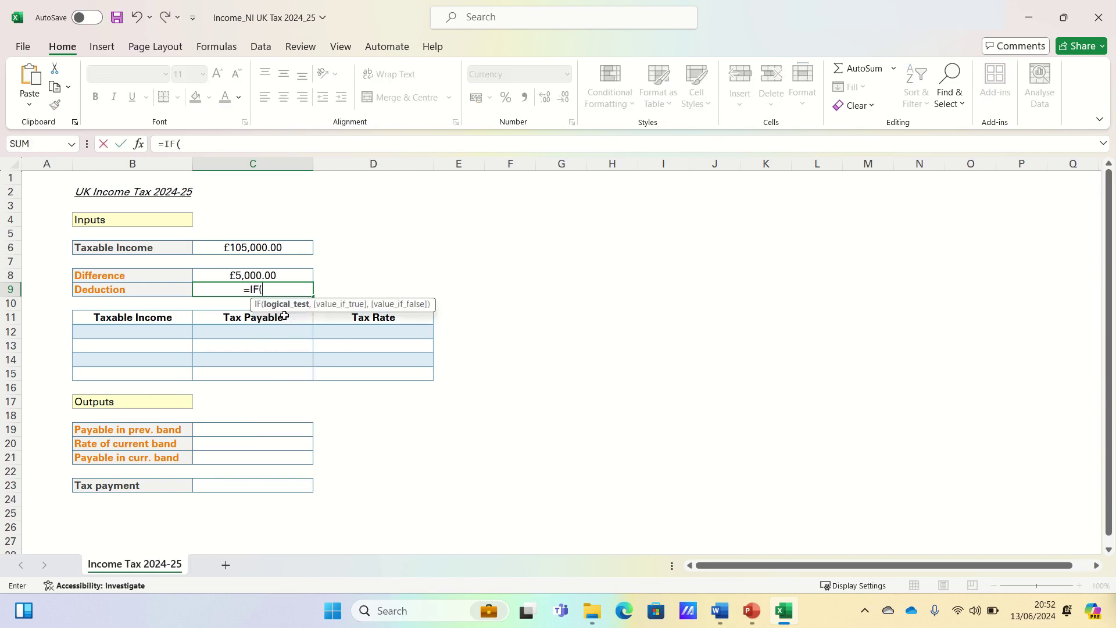
key(Up)
text(/2)
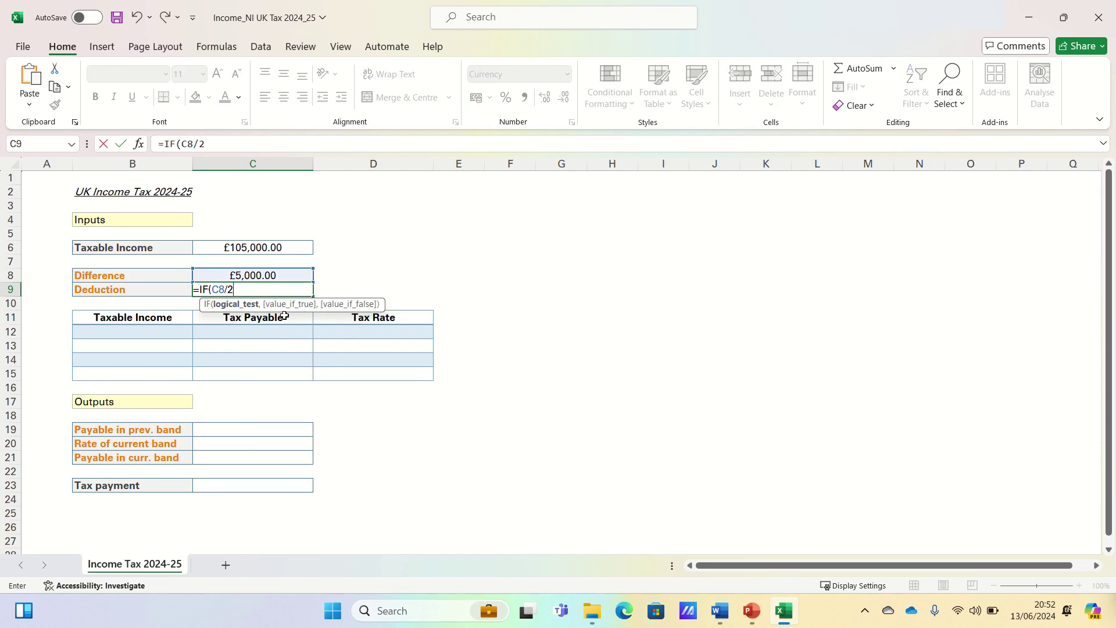
text(>12570,)
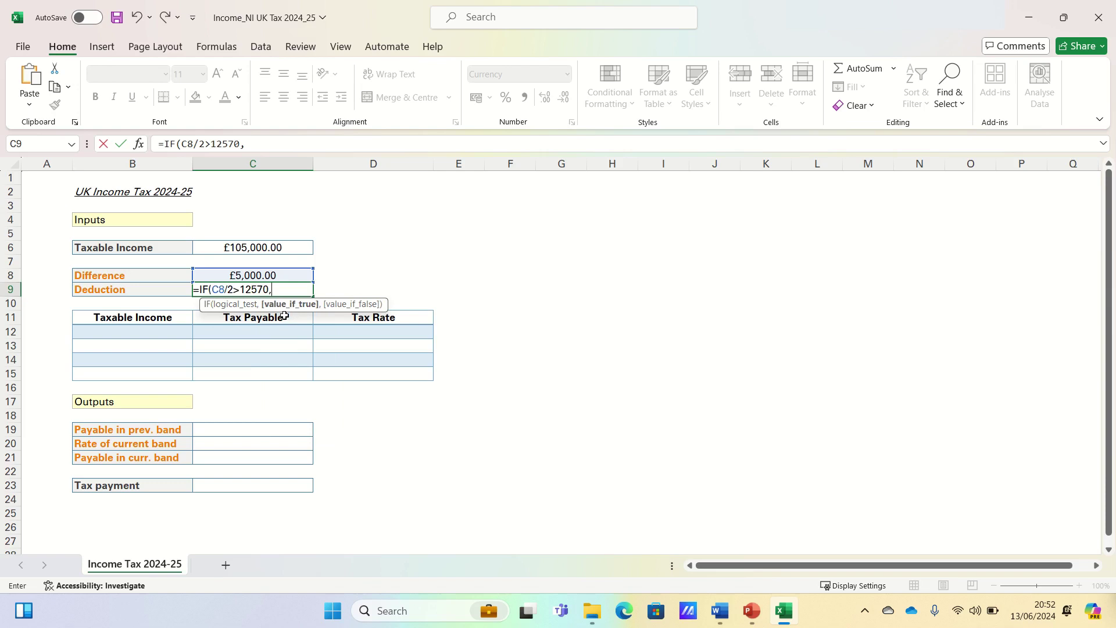
text(12570,)
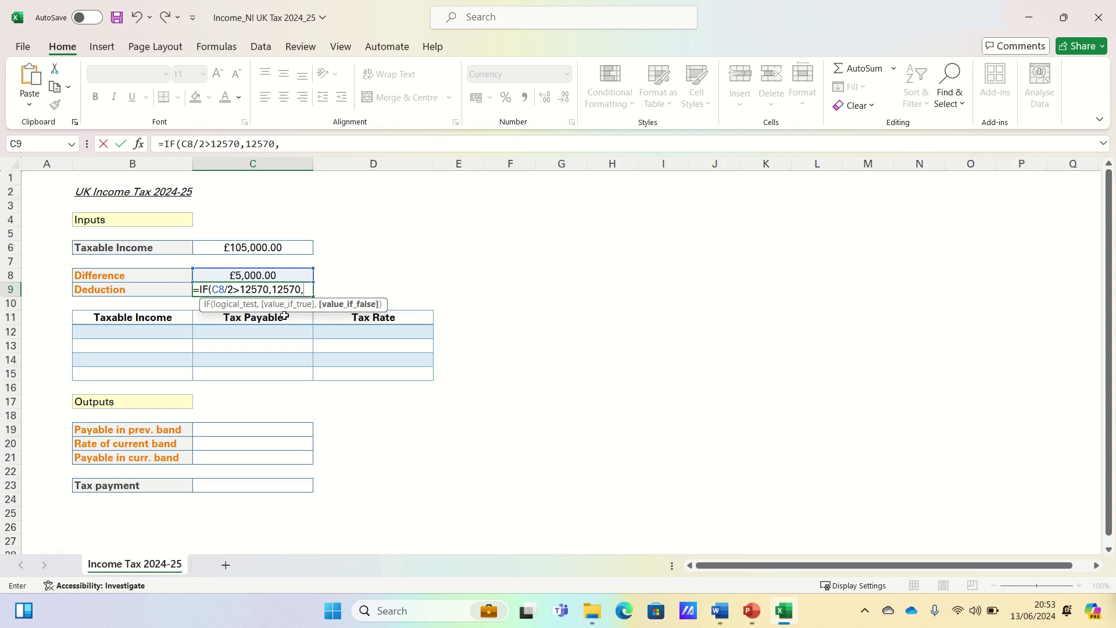
key(Up)
text(/2))
key(Return)
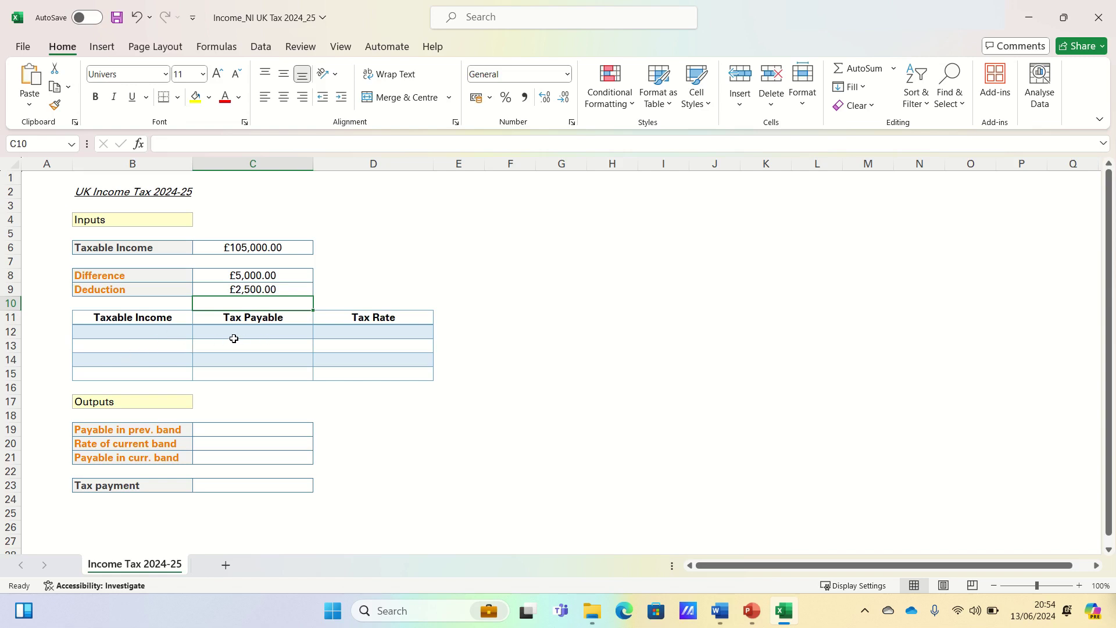
Fill the band thresholds in B12:B15 with 0, =12570-C9, =50270-C9 and 125140.
click(166, 332)
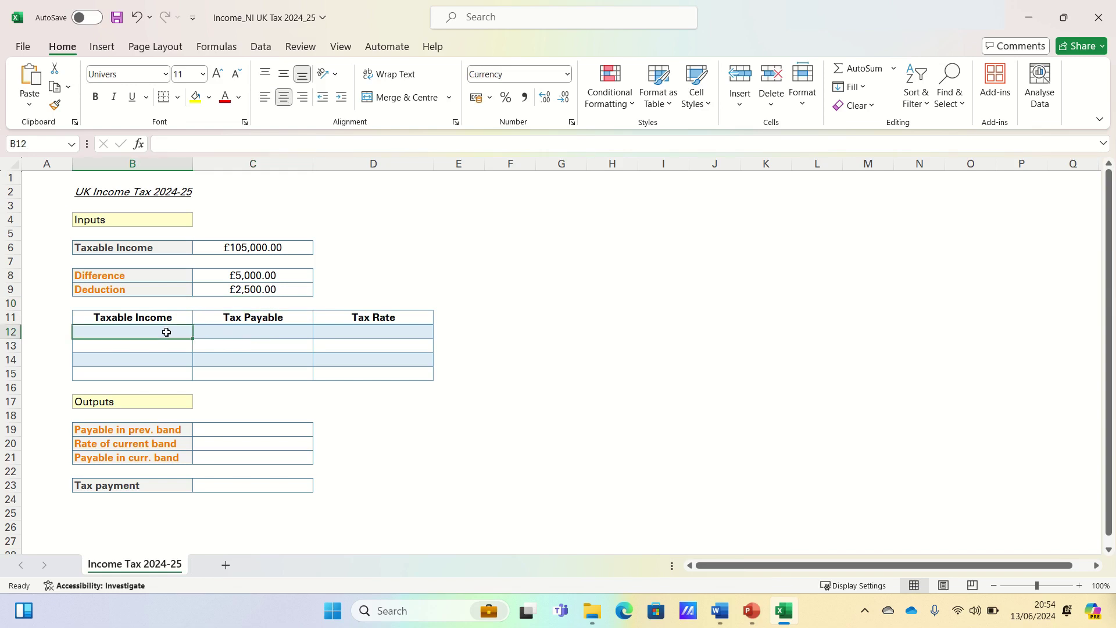
key(ctrl+z)
text(0)
key(Return)
text(=12)
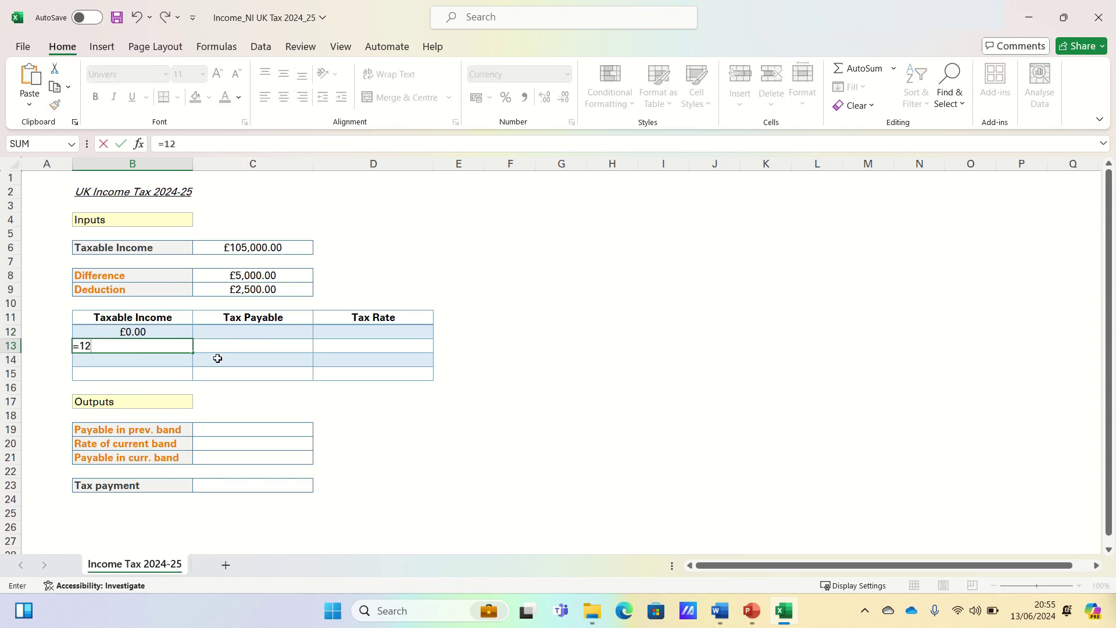
text(570-)
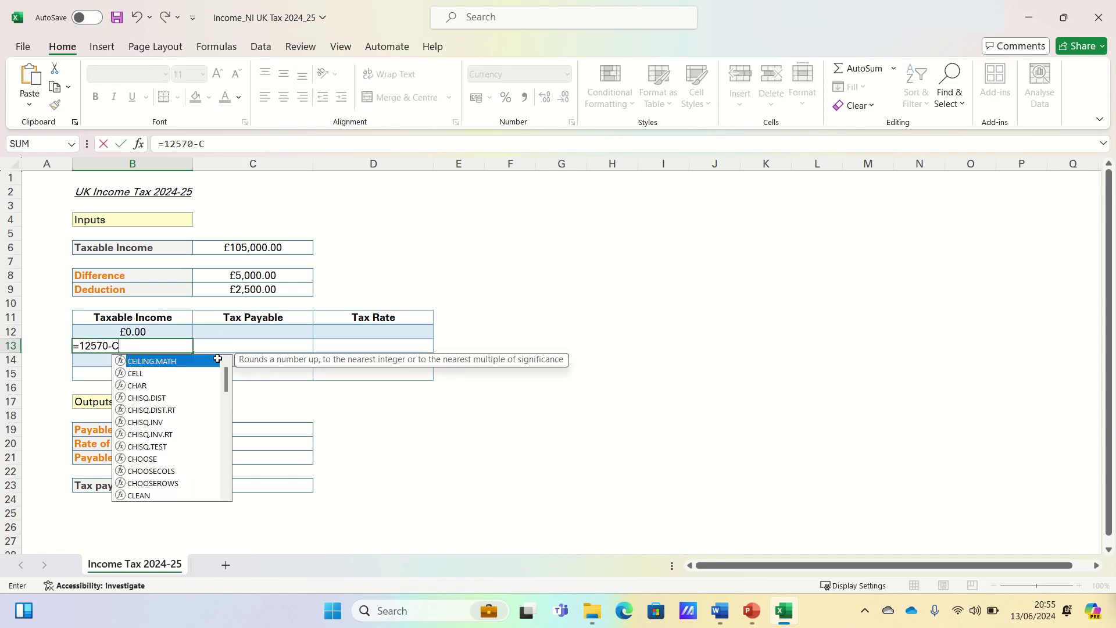
text(C9)
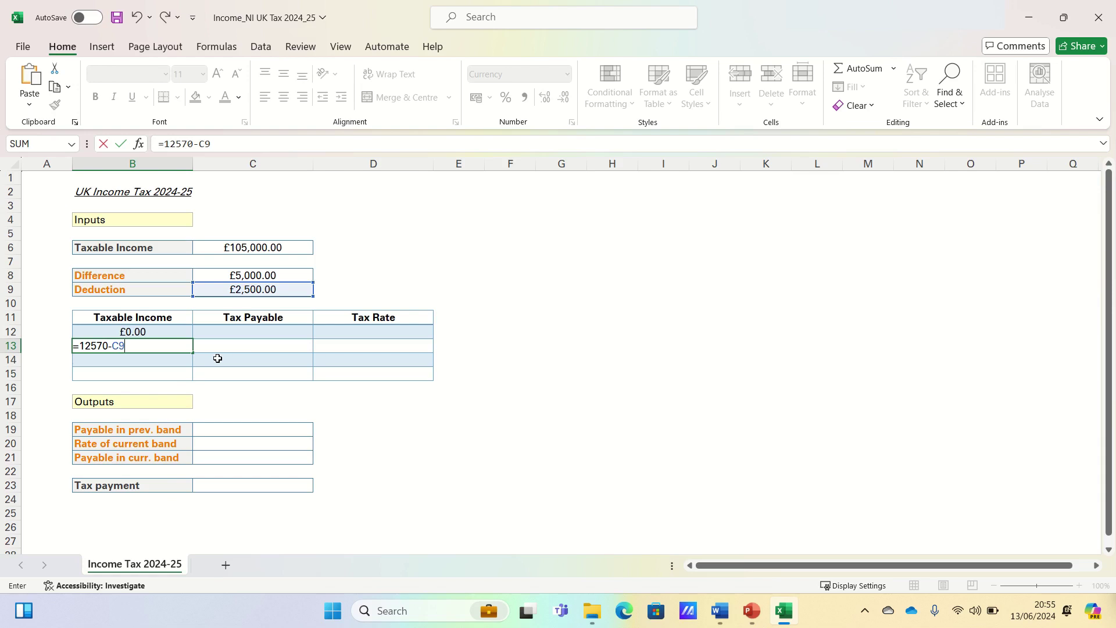
key(Return)
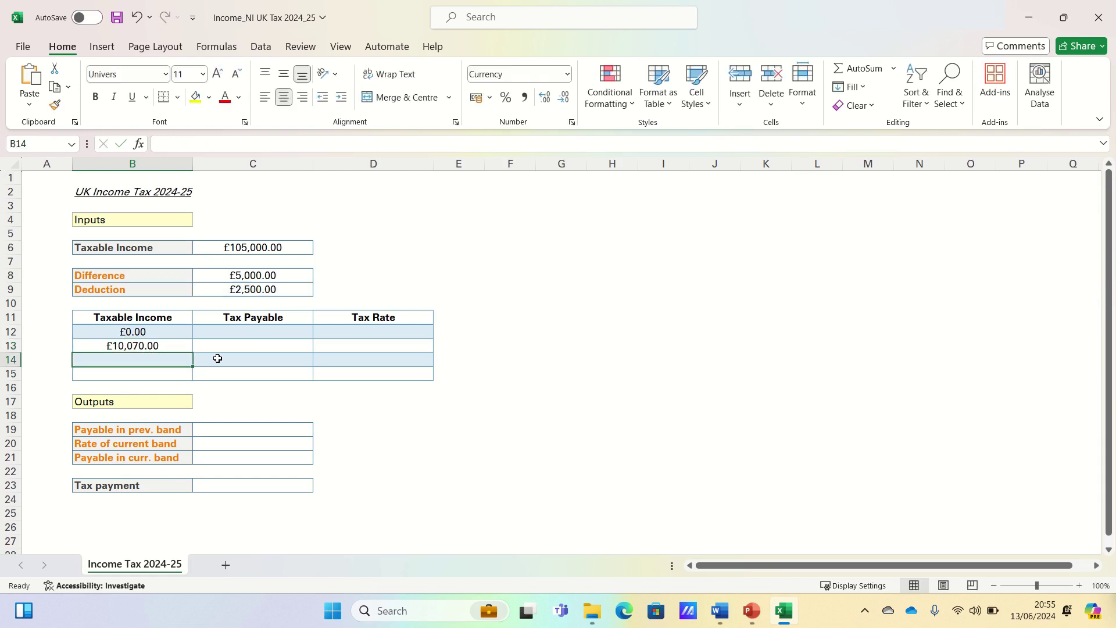
text(=)
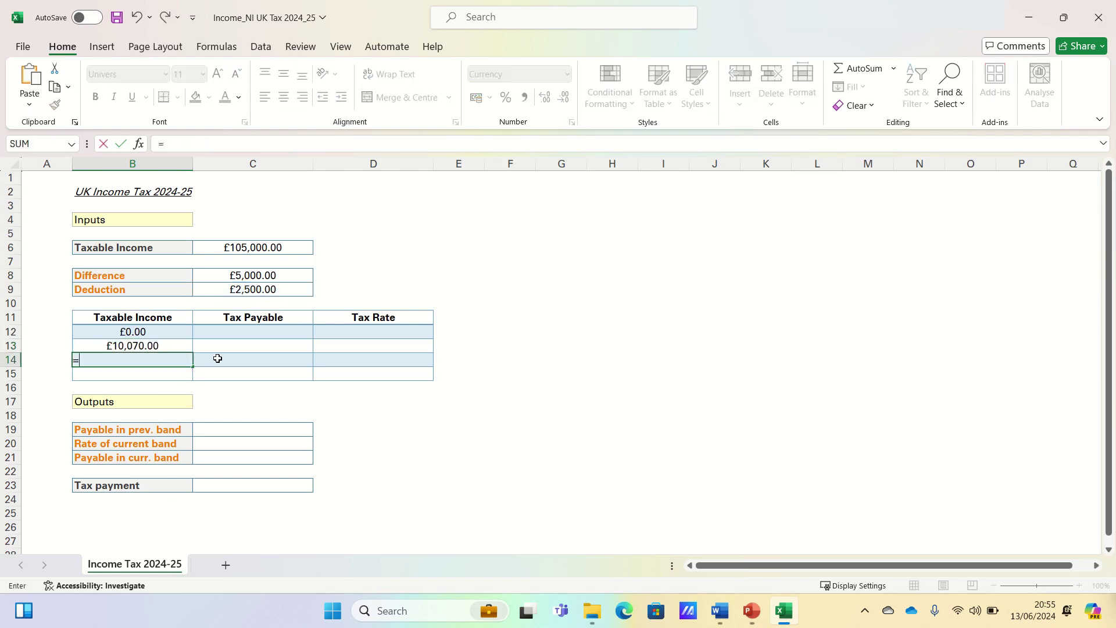
text(50270-C9)
key(Return)
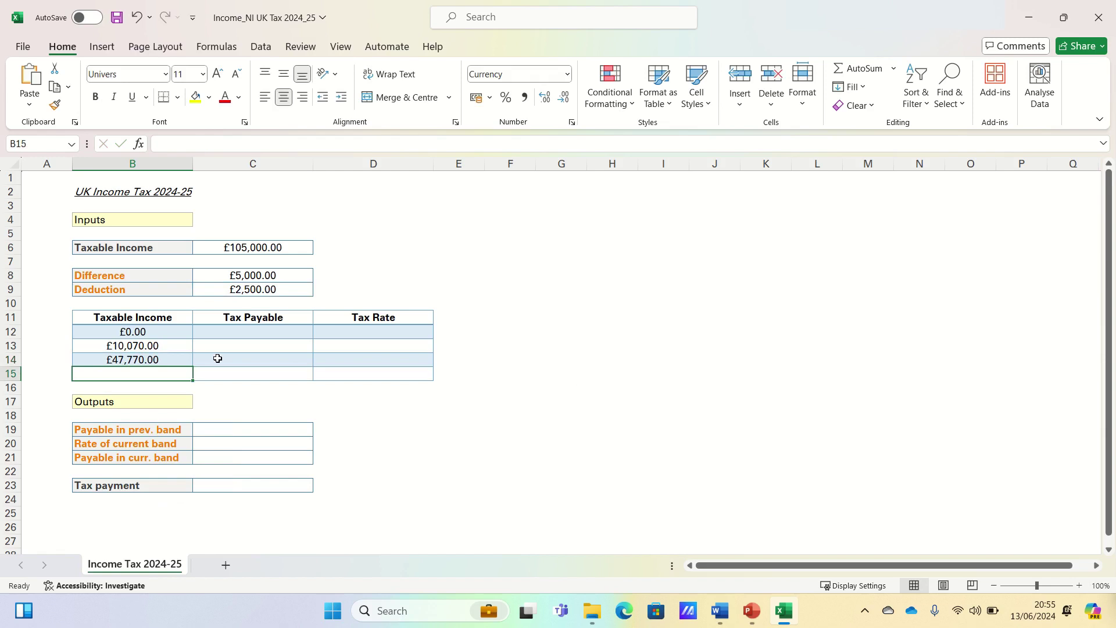
text(125140)
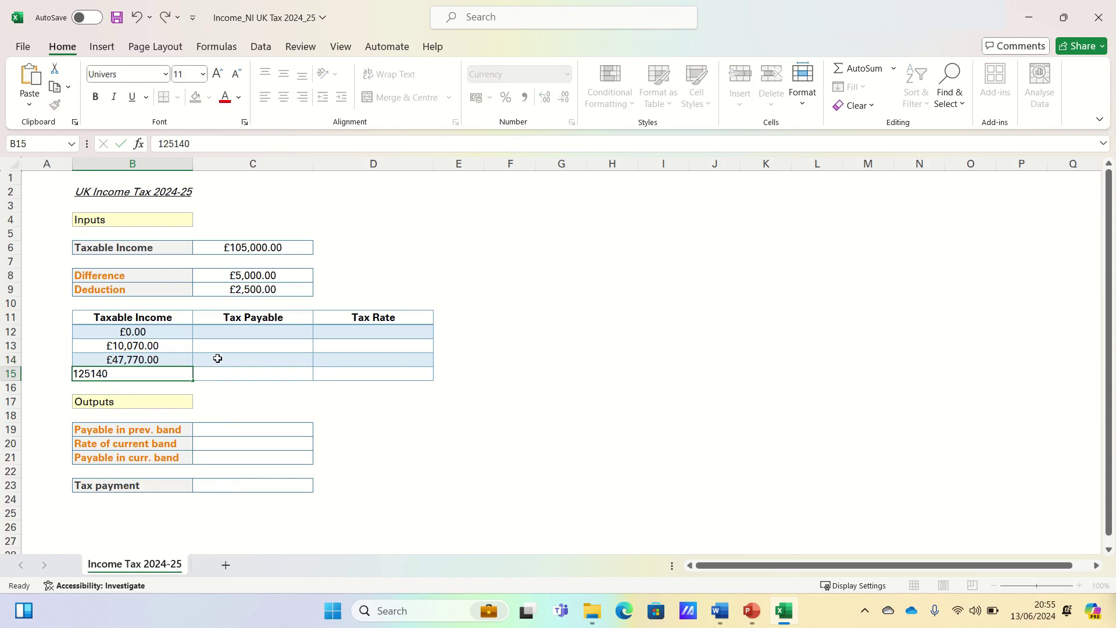
key(Return)
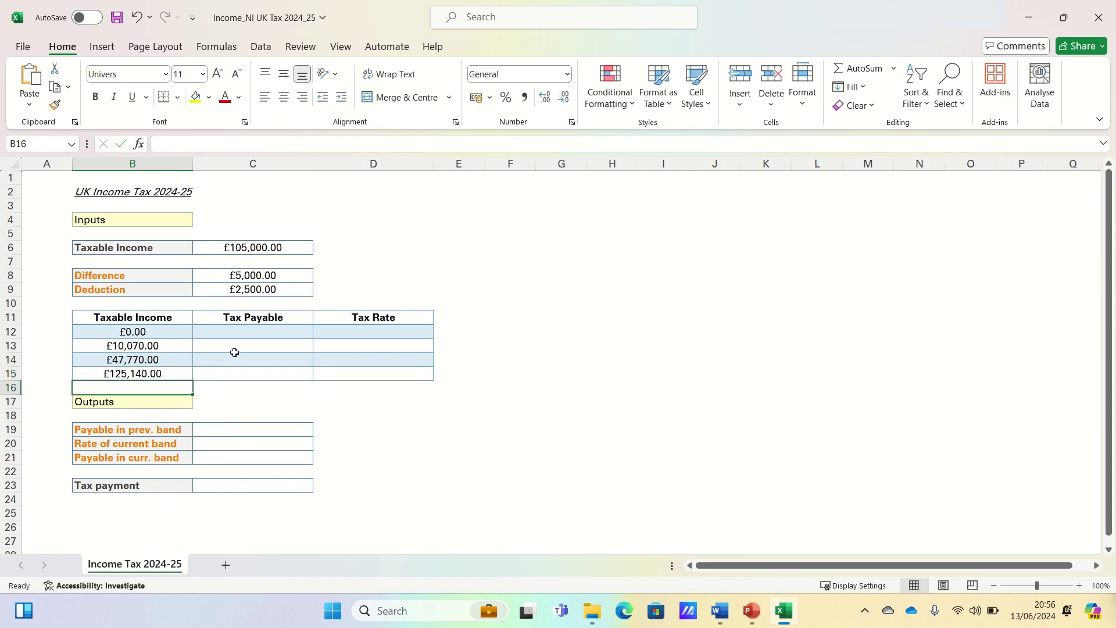
Change the taxable income in C6 to 60000.
click(256, 246)
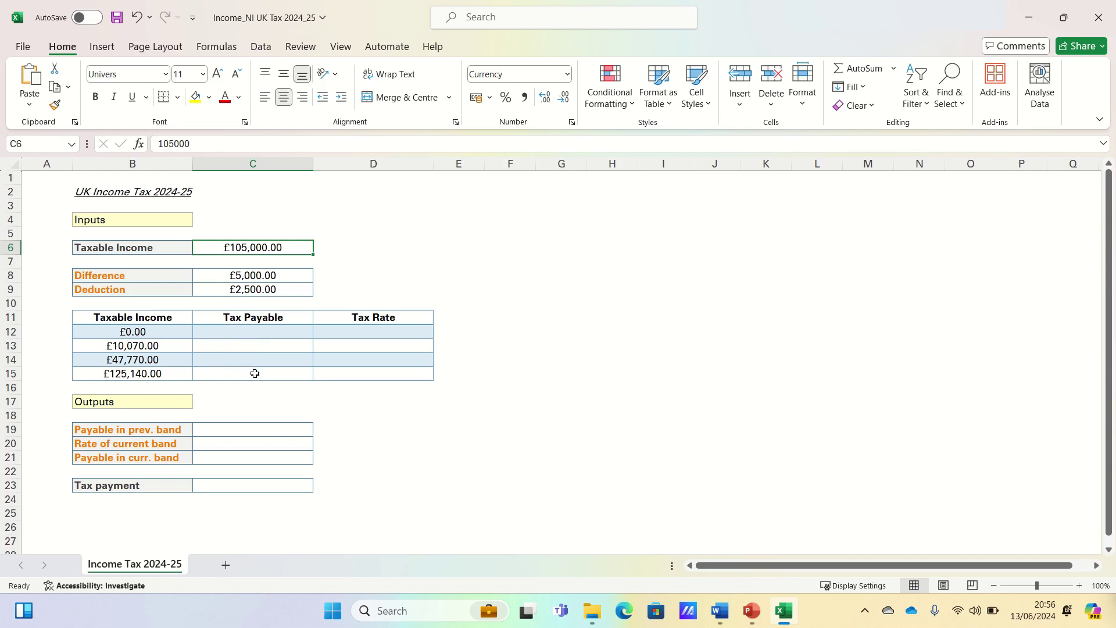
text(60000)
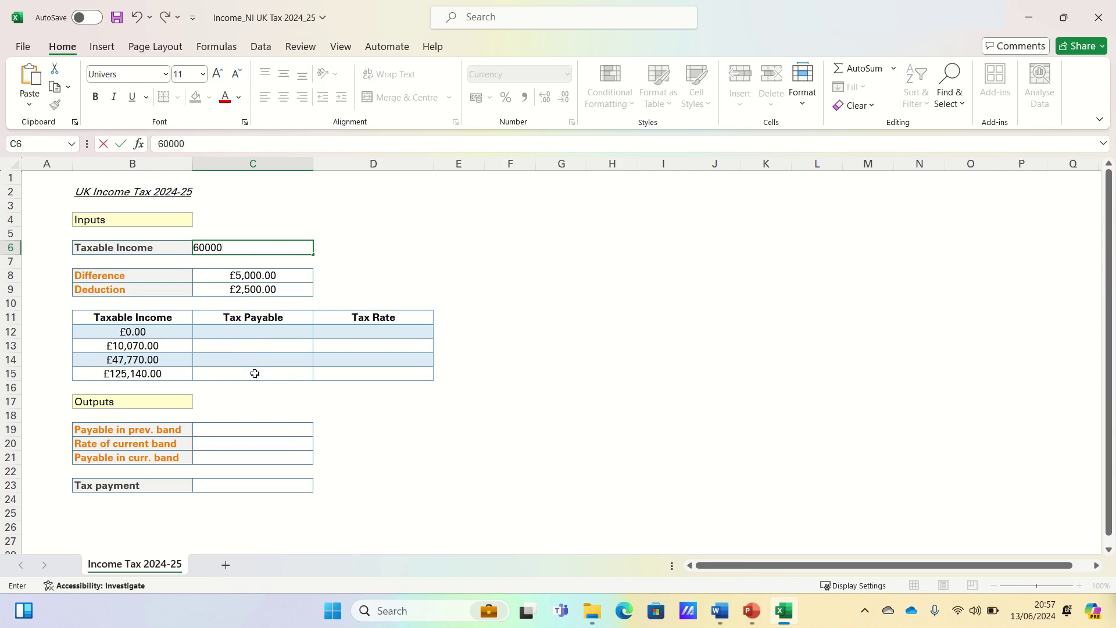
key(Return)
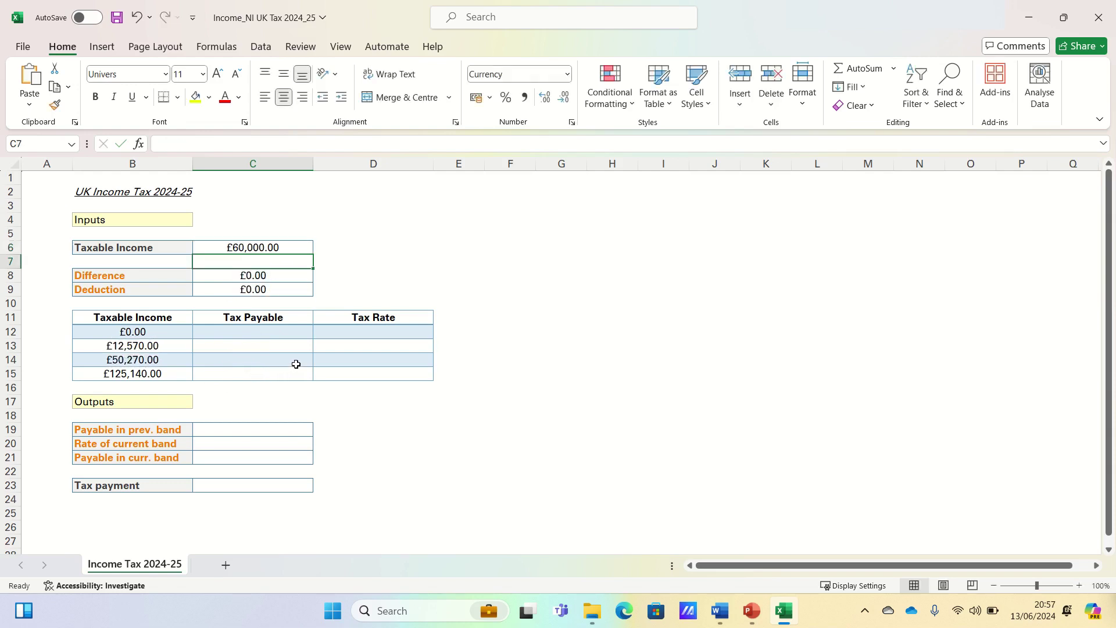
Enter the tax rates 0, 20, 40 and 45 in D12:D15.
click(267, 332)
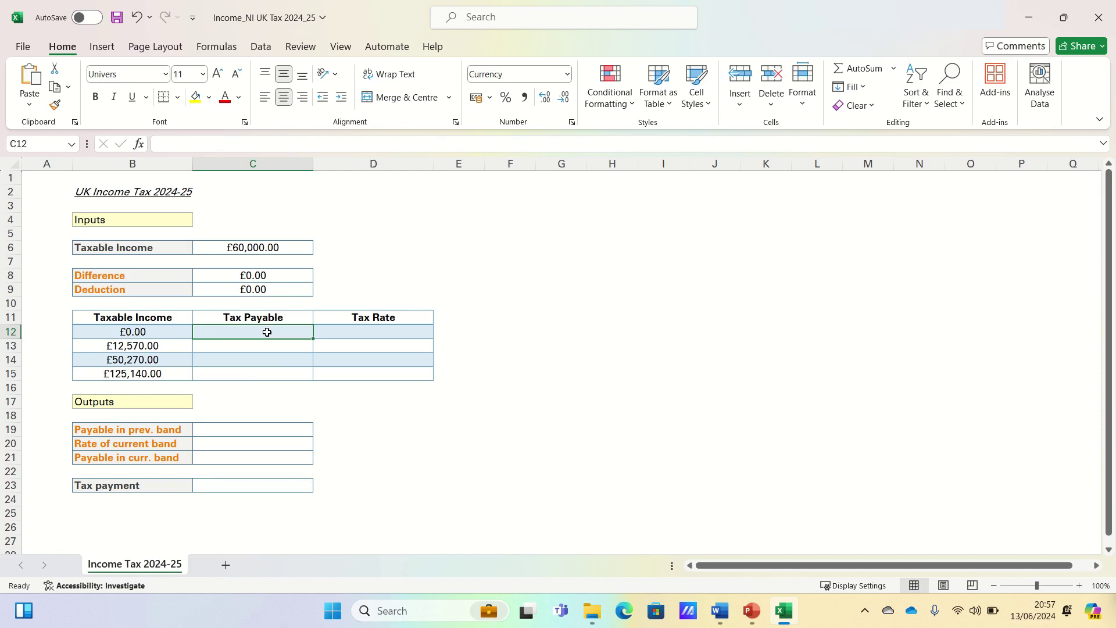
key(Right)
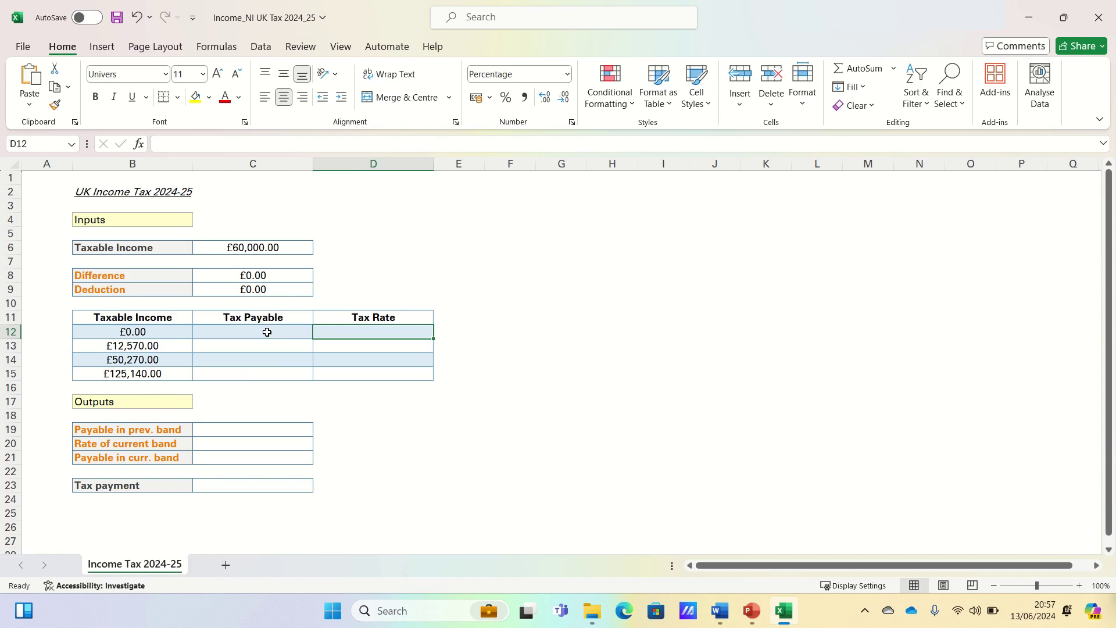
text(0)
key(Return)
text(20)
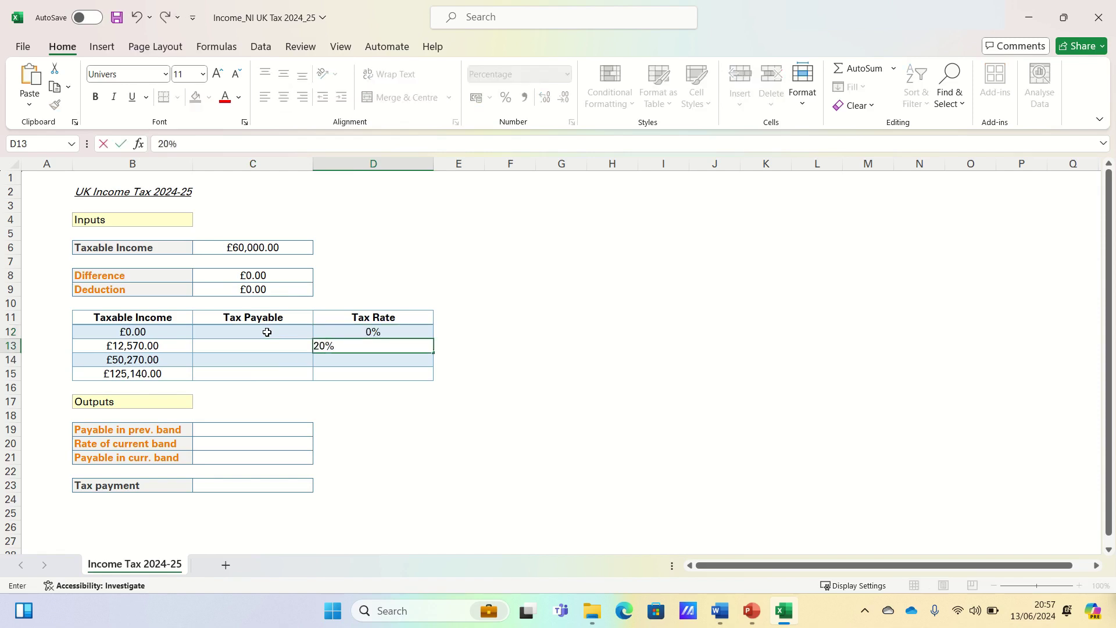
key(Return)
text(40)
key(Return)
text(45)
key(Left)
key(Up)
key(Up)
key(Up)
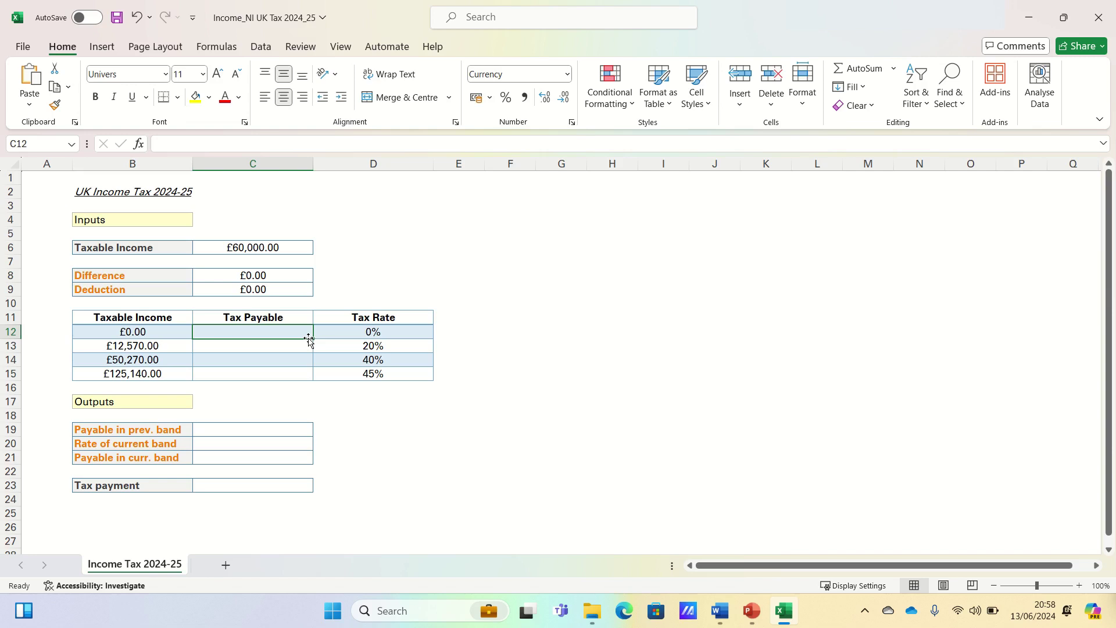
Enter 0 as Tax Payable for the first two bands in C12 and C13.
text(0)
key(Return)
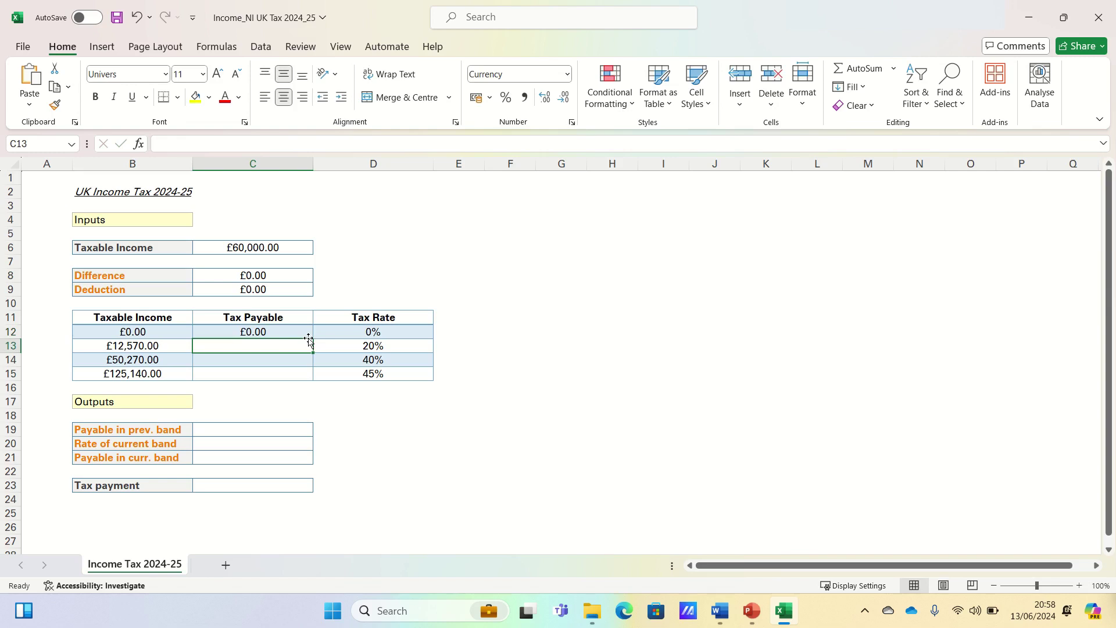
text(0)
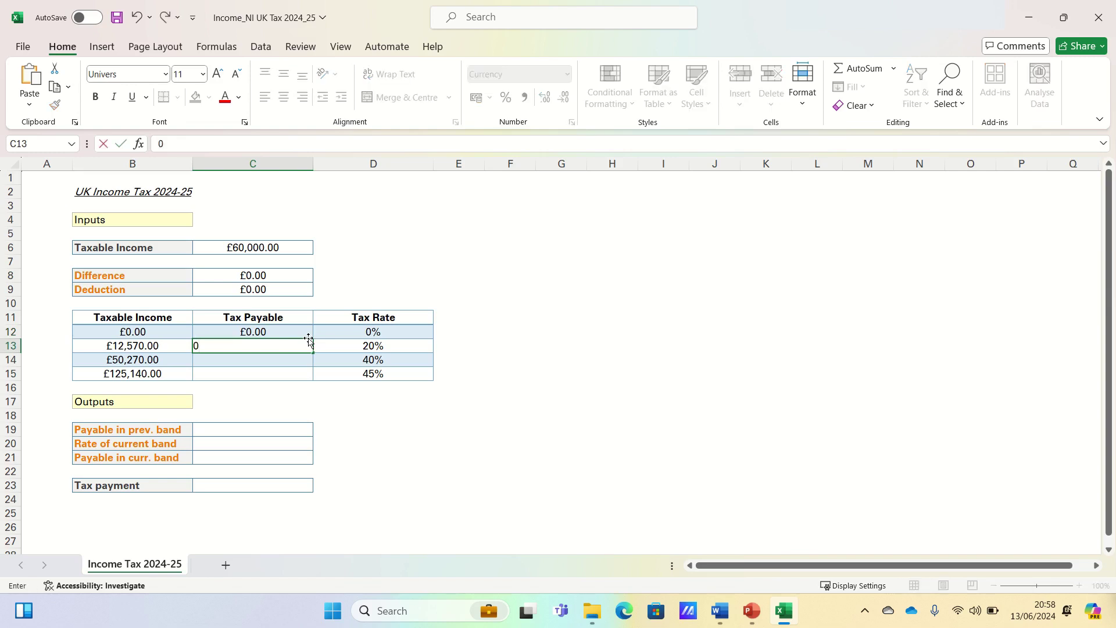
key(Return)
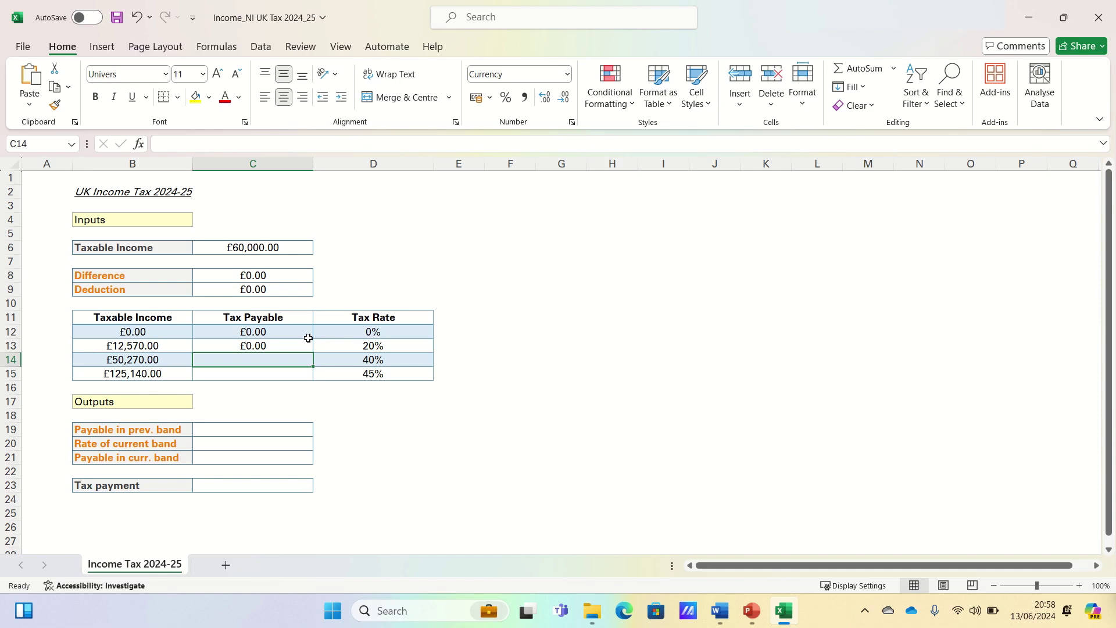
Enter =C13+(B14-B13)*D13 in C14, giving £7,540.00.
text(=)
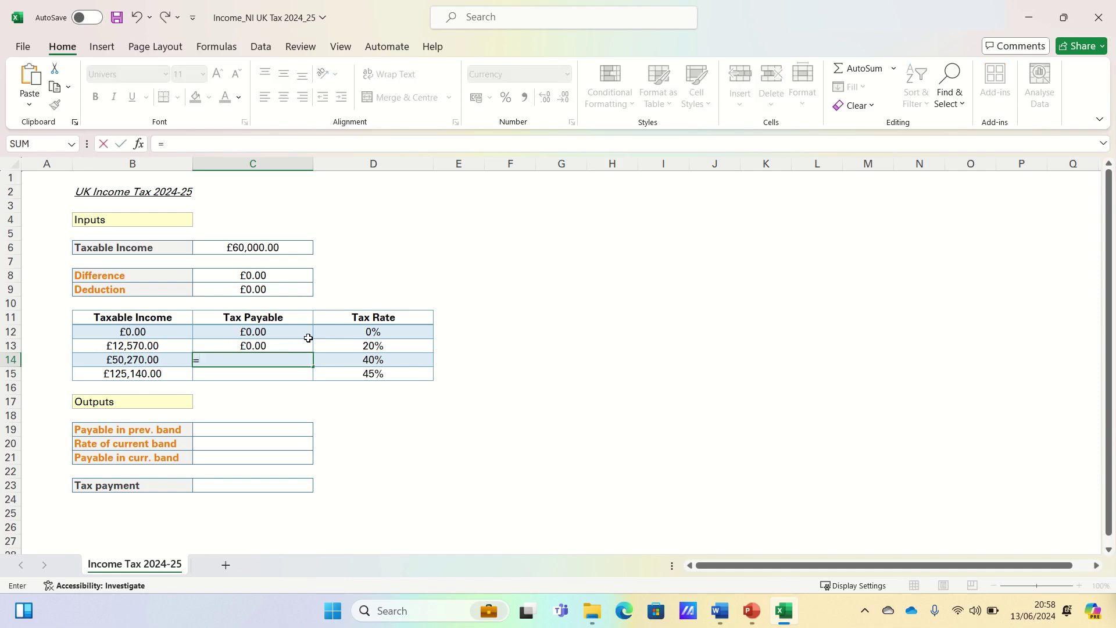
click(308, 339)
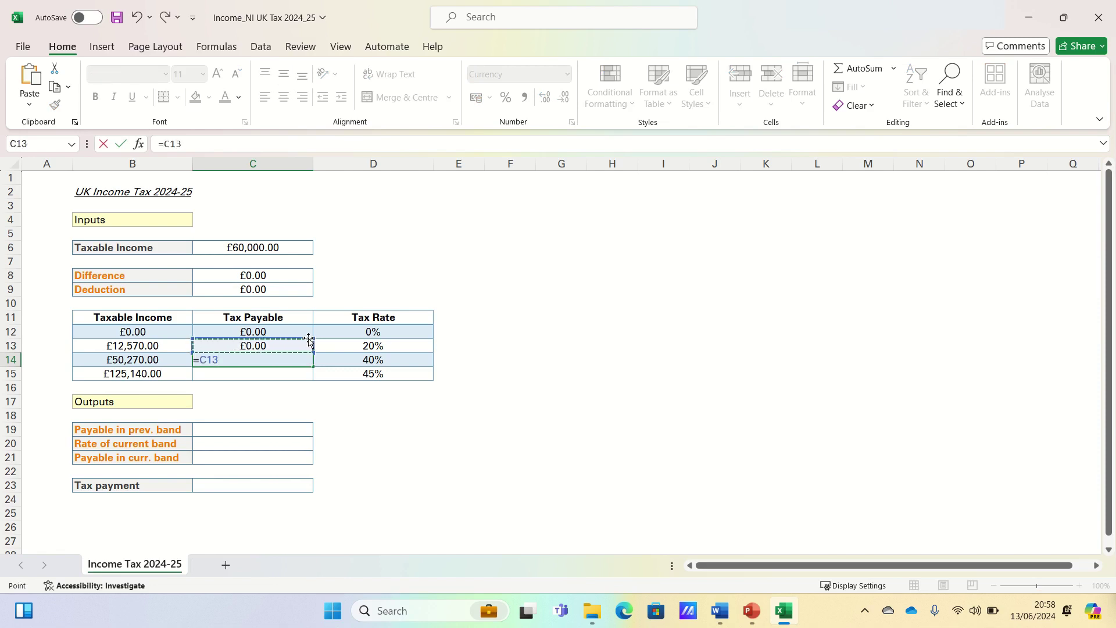
text(+()
key(Left)
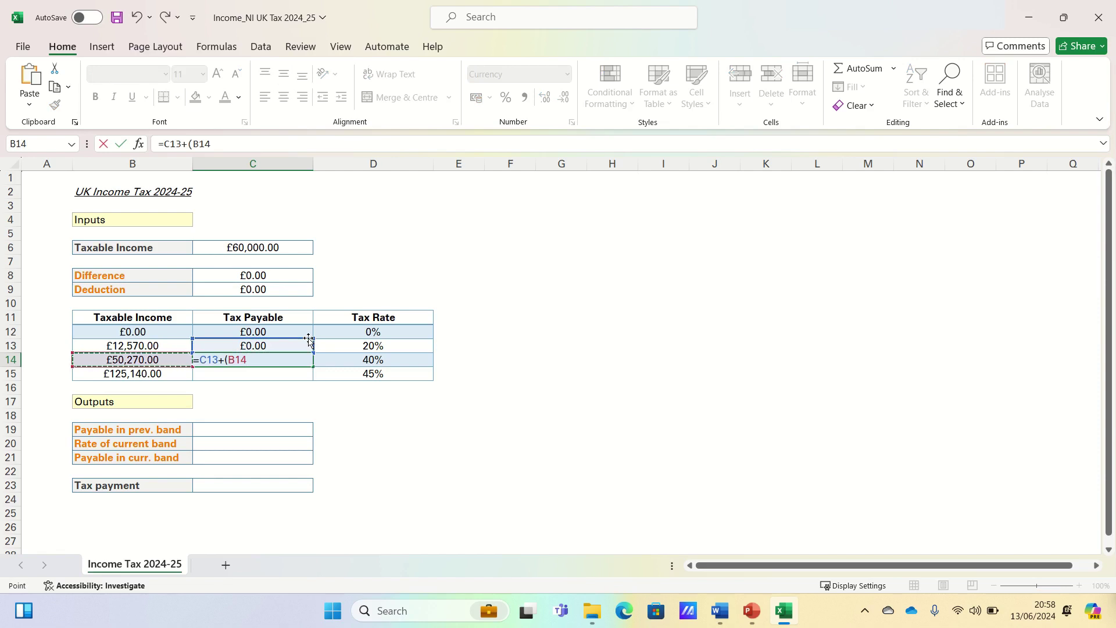
text(-)
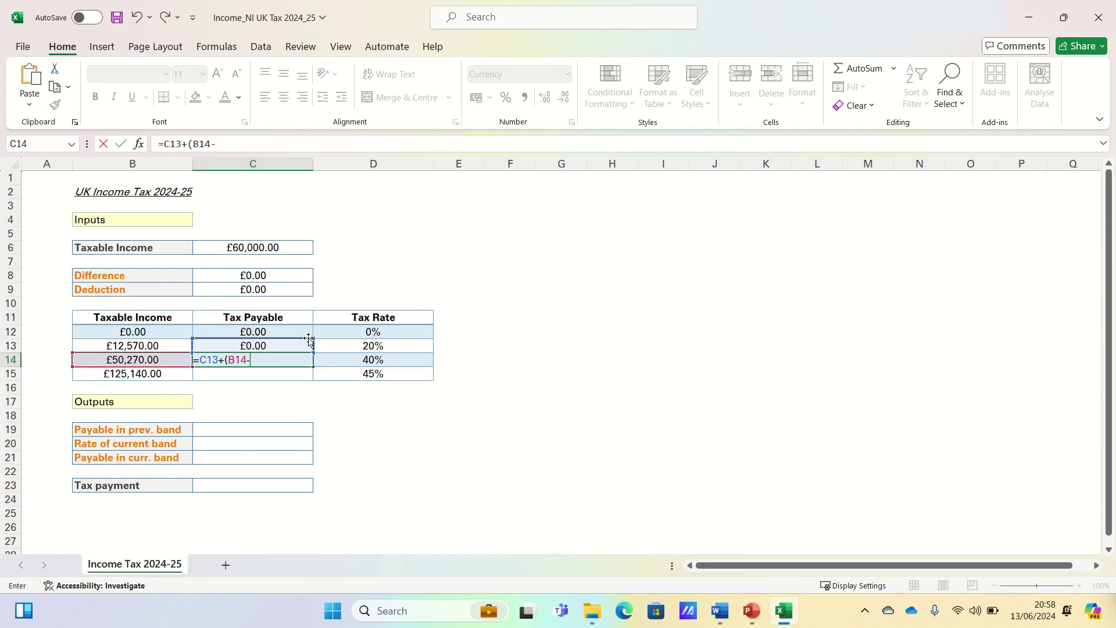
click(146, 347)
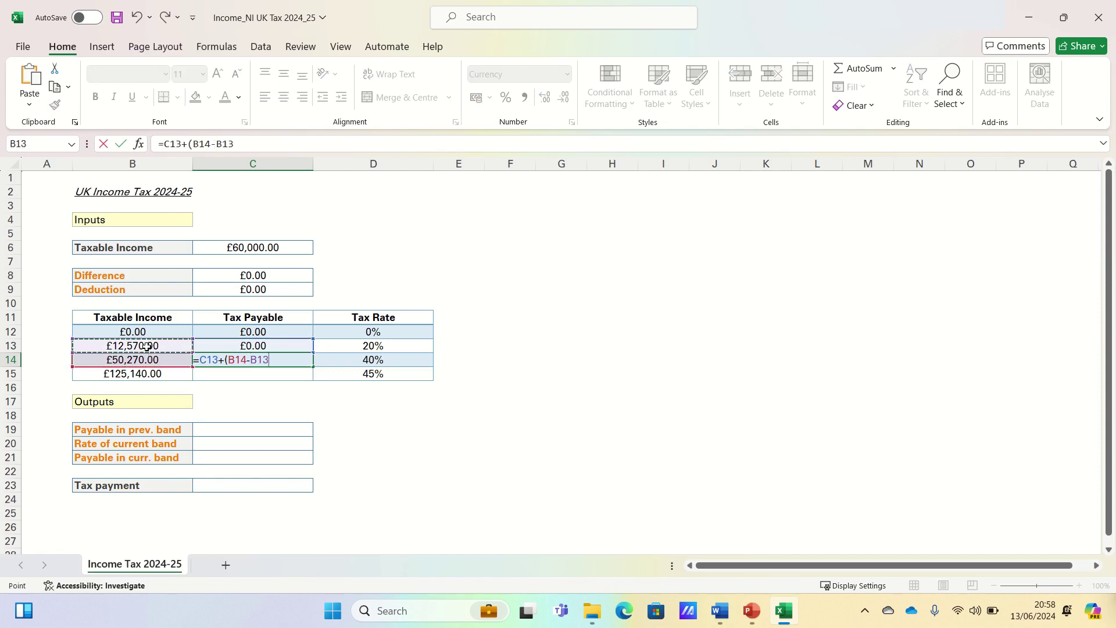
text()*)
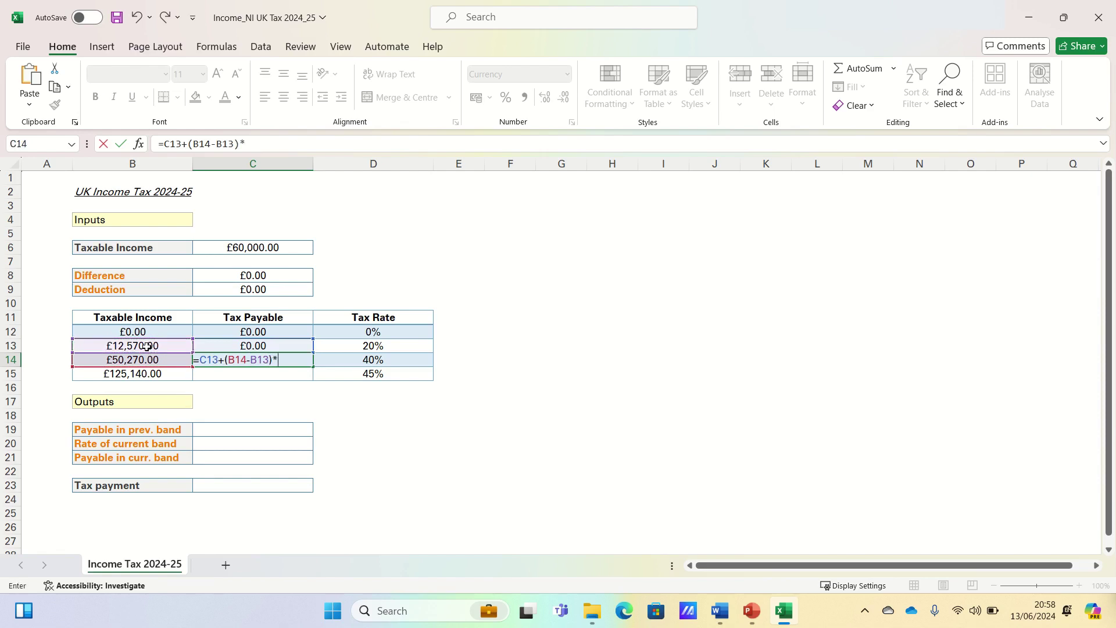
click(373, 346)
key(Return)
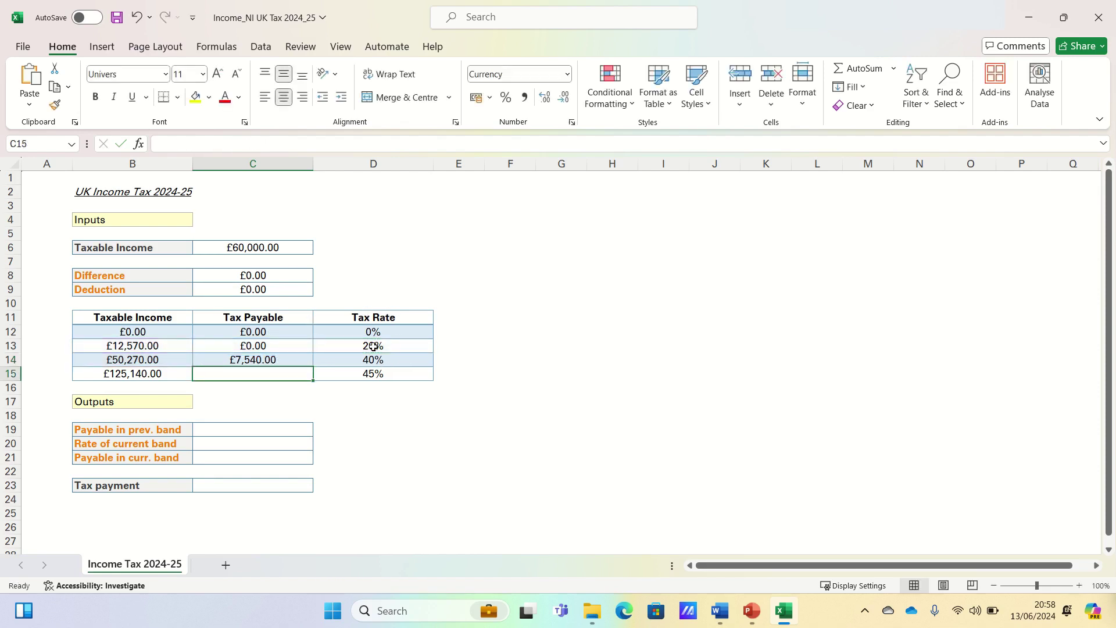
Enter =C14+(B15-B14)*D14 in C15, giving £37,488.00.
text(=)
key(Up)
text(+()
key(Left)
text(-)
key(Left)
key(Up)
text()*)
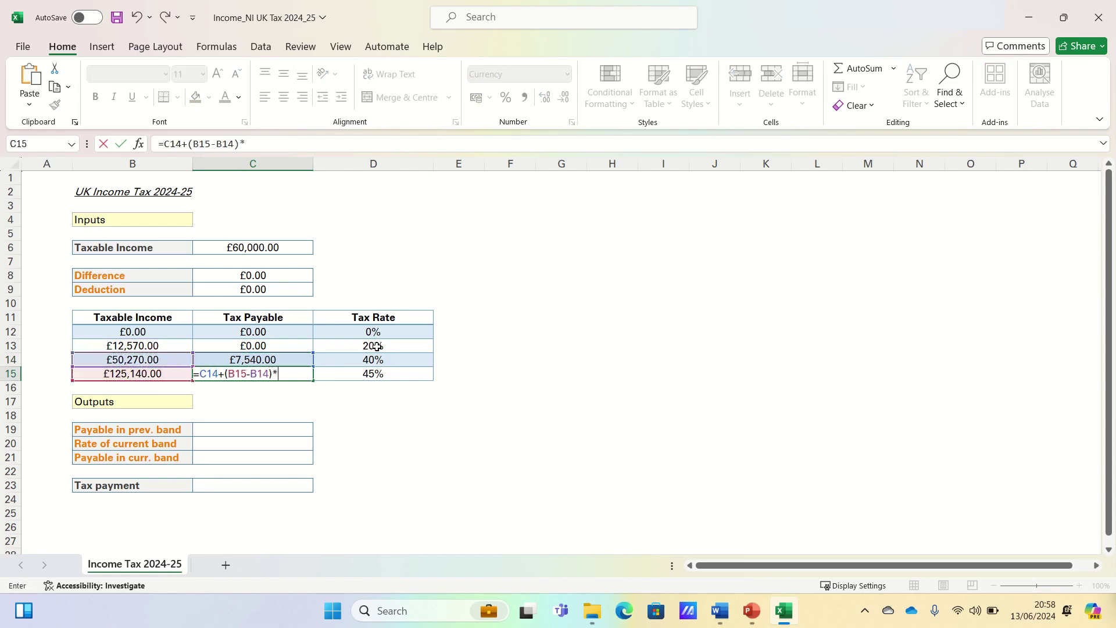
click(387, 360)
key(Return)
key(Down)
key(Down)
key(Down)
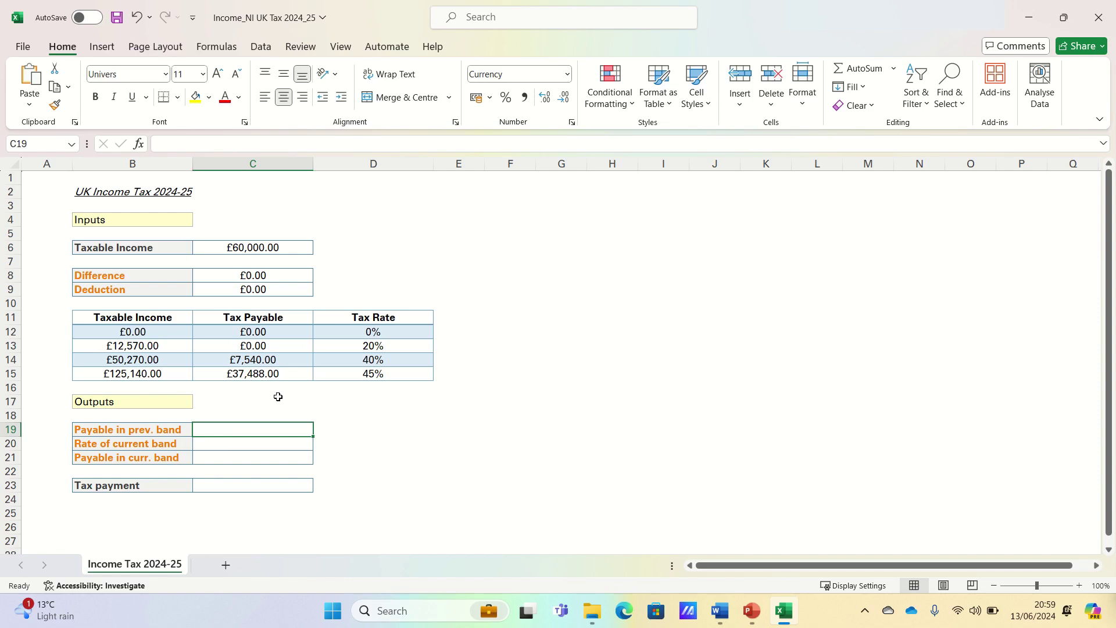
Enter =VLOOKUP(C6,B11:D15,2,1) in C19, returning £7,540.00.
text(=V)
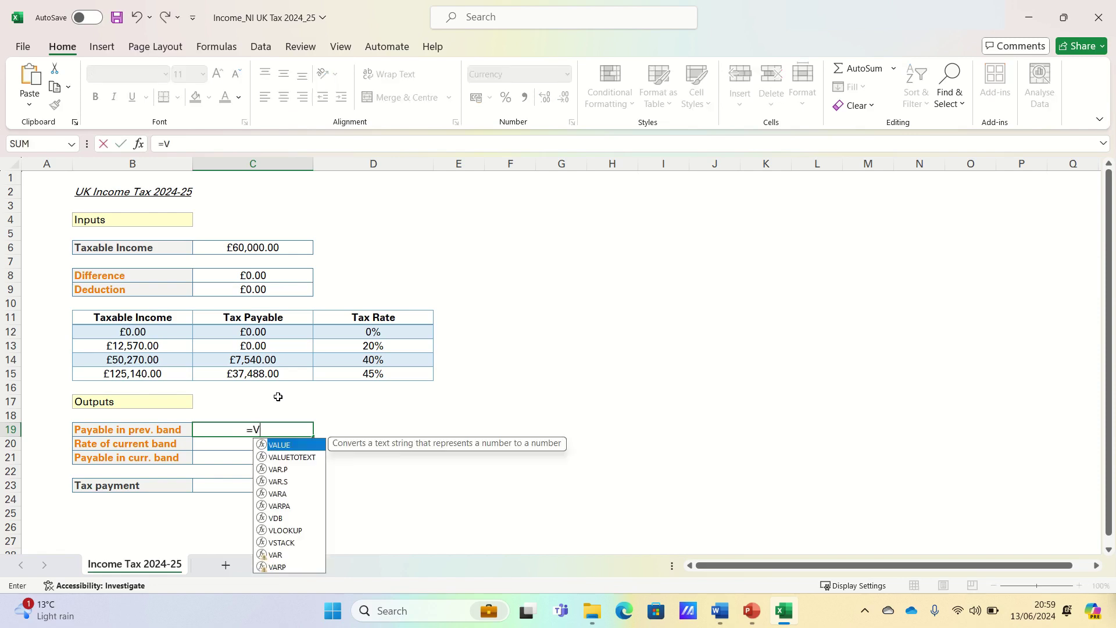
text(LOOKUP)
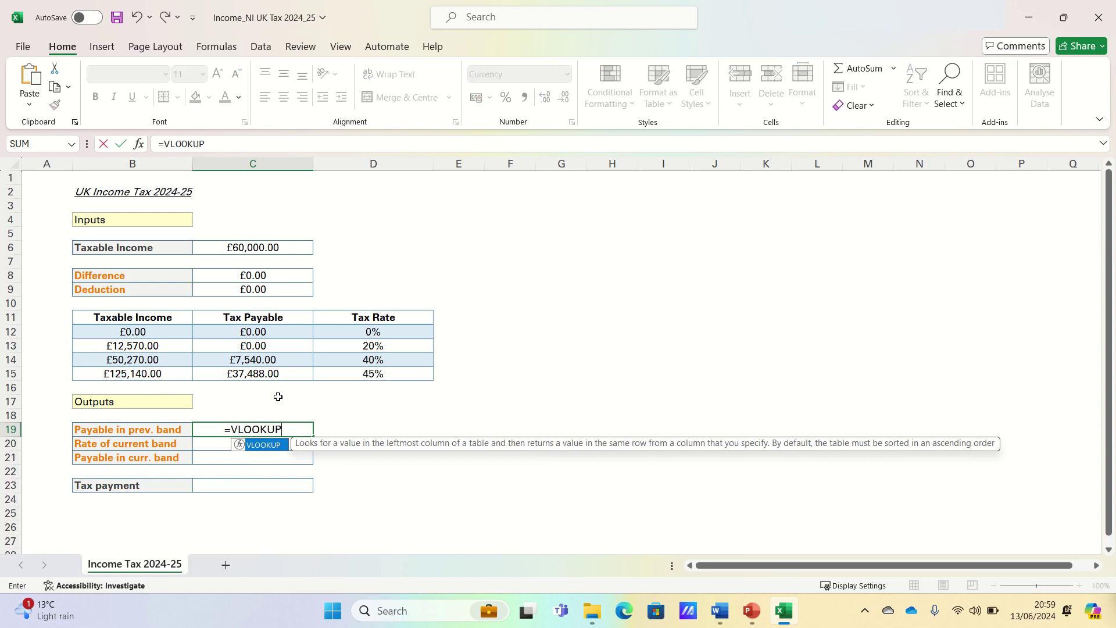
text(()
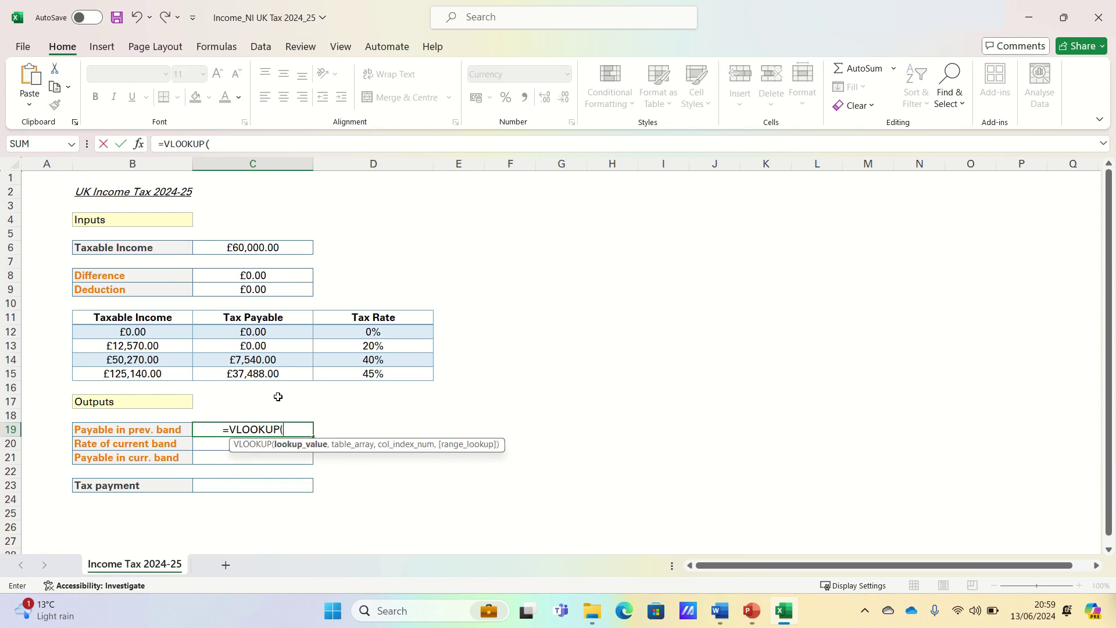
click(261, 247)
text(,)
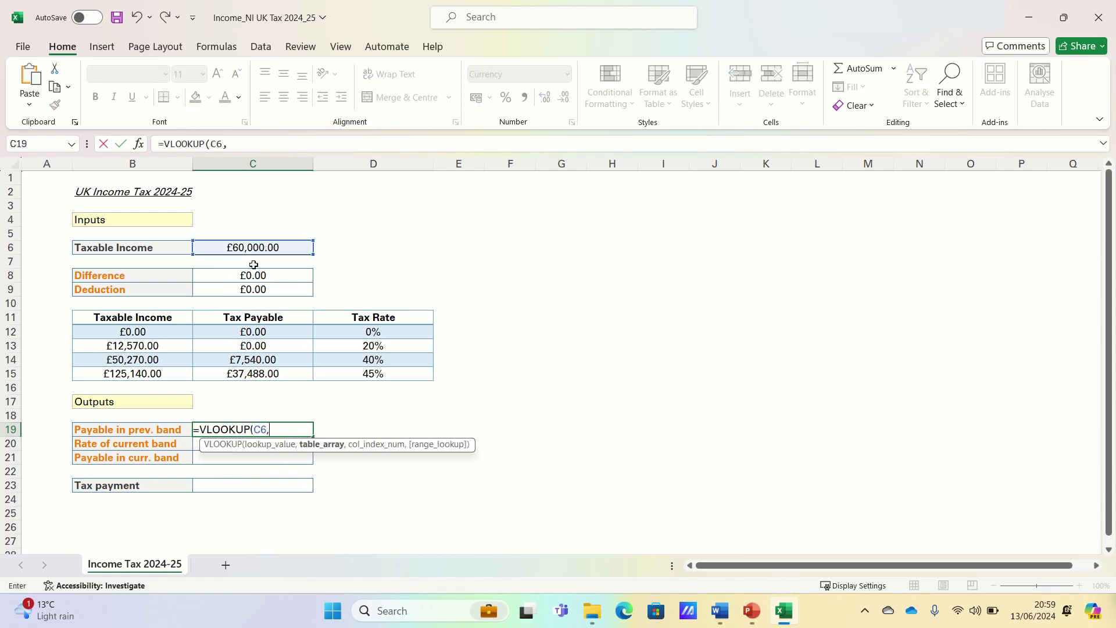
drag(166, 317, 386, 372)
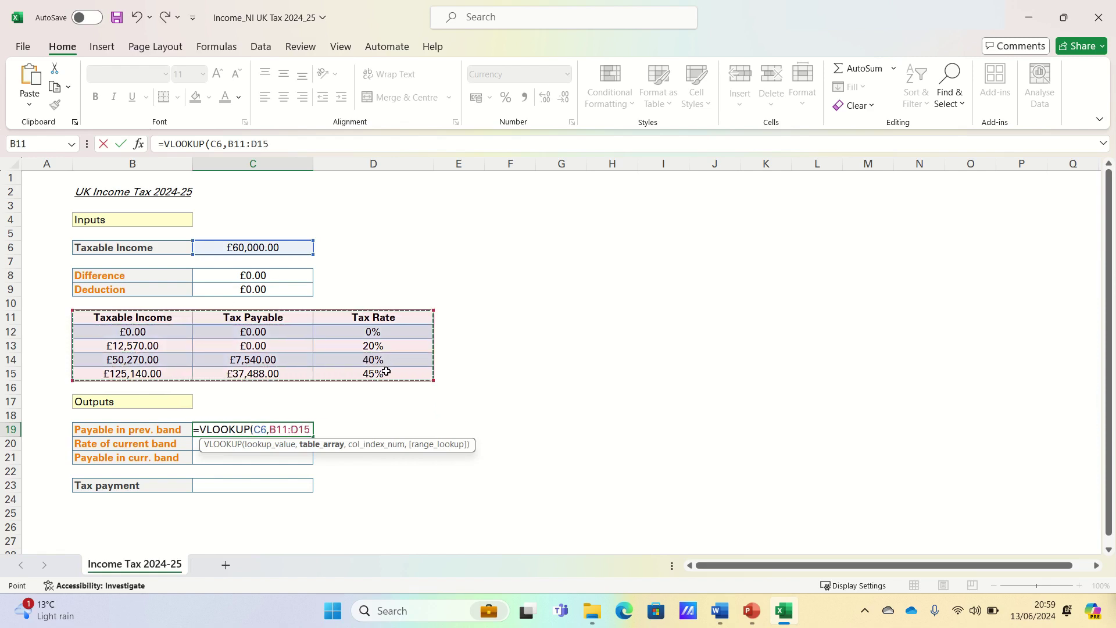
text(,2)
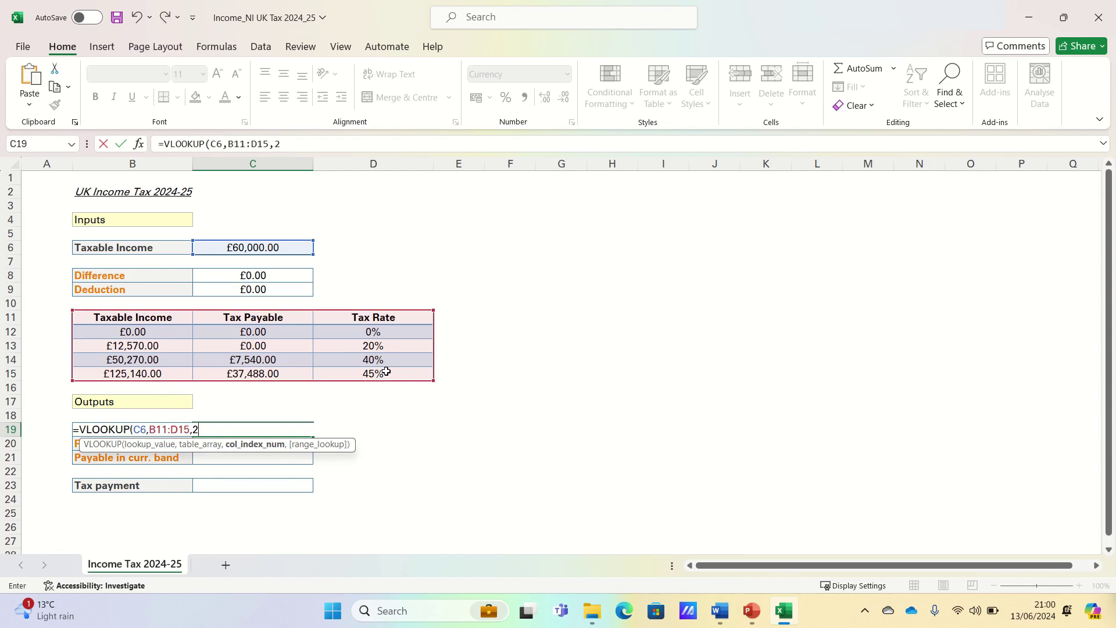
text(,1))
key(Return)
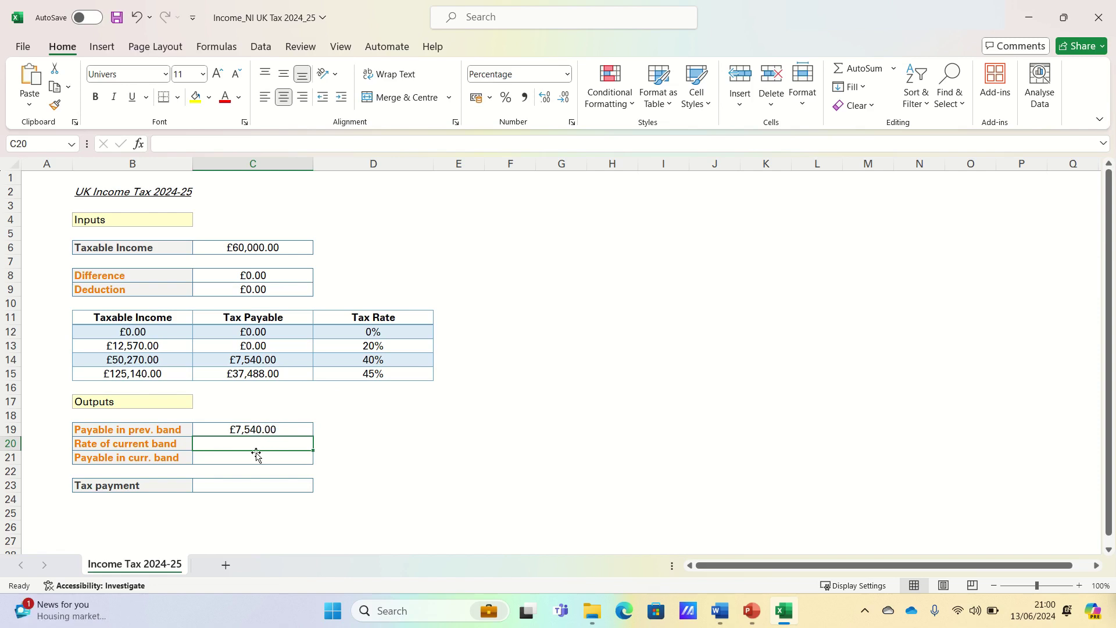
Enter =VLOOKUP(C6,B11:D15,3,1) in C20, returning a 40% rate.
text(=VLOOKUP)
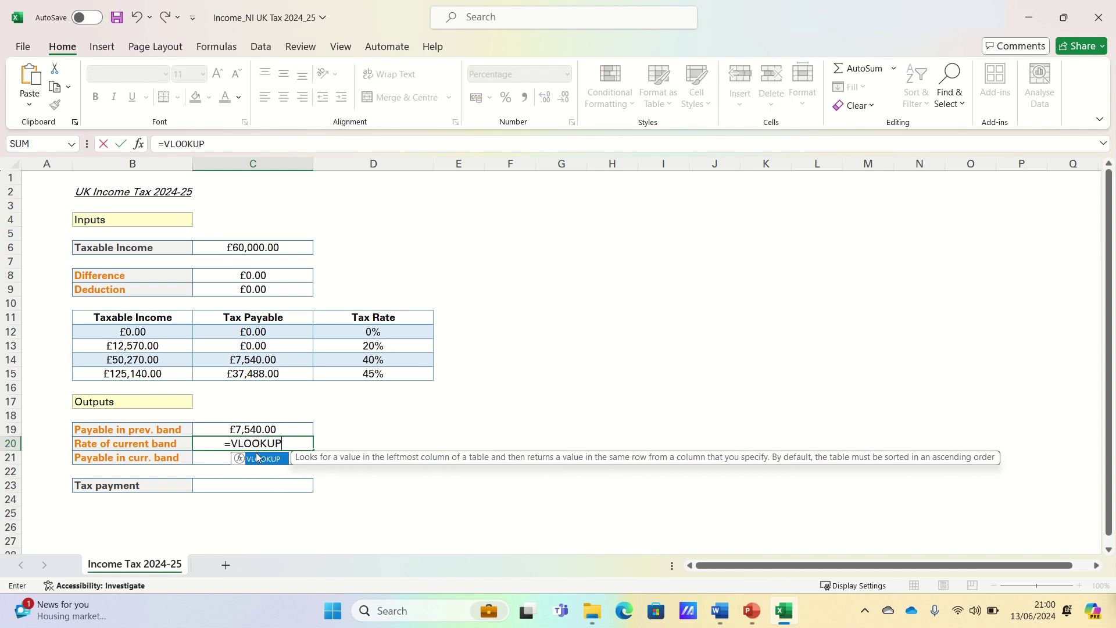
double_click(257, 458)
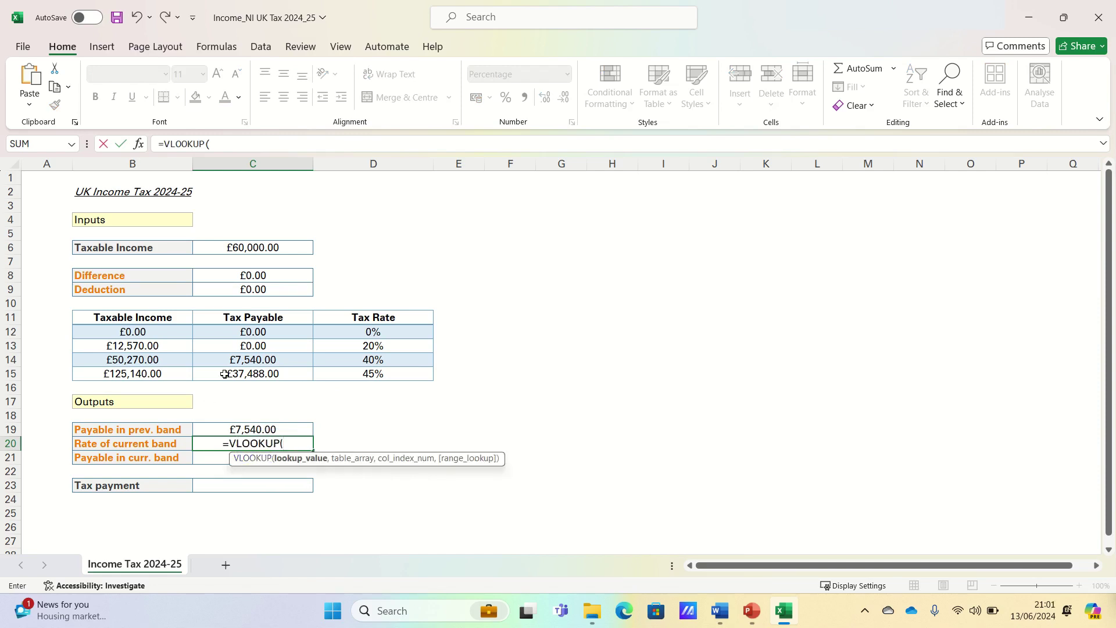
click(260, 246)
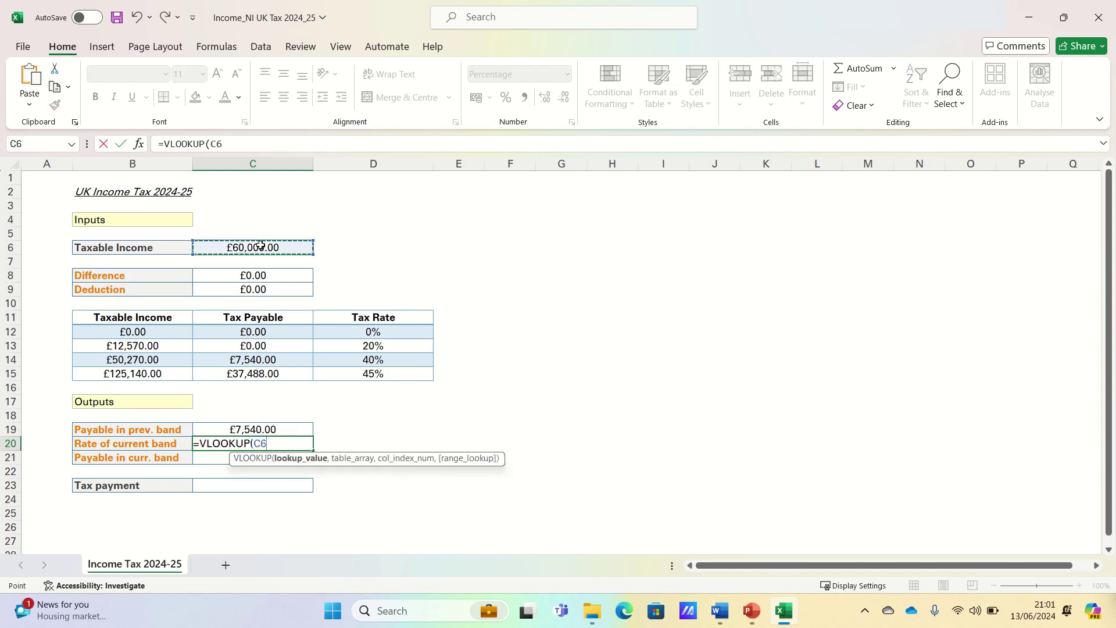
text(,)
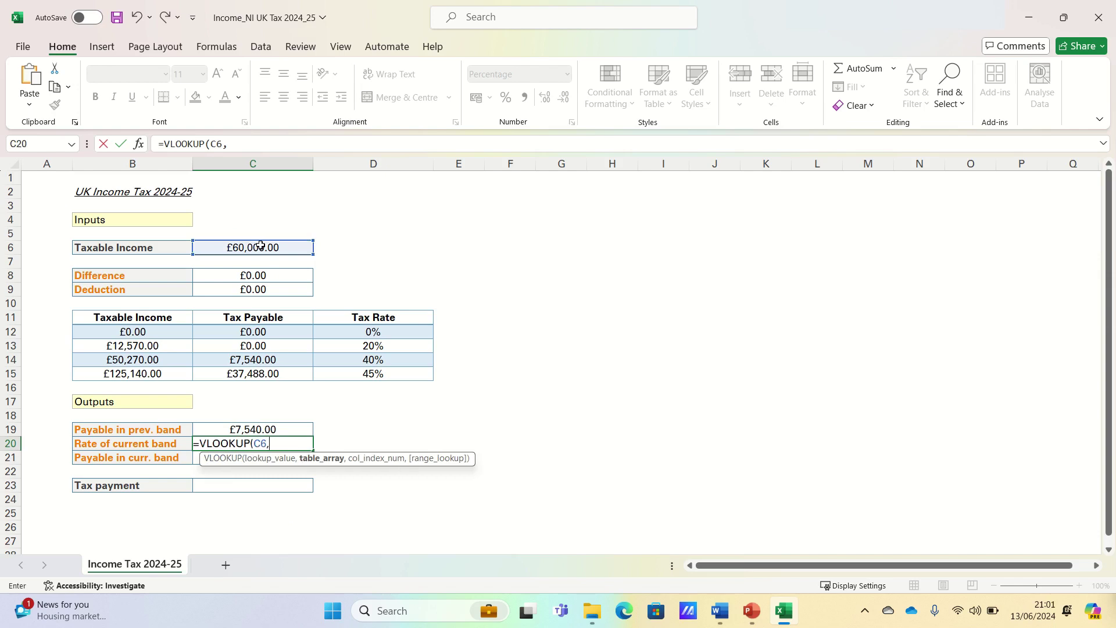
click(147, 318)
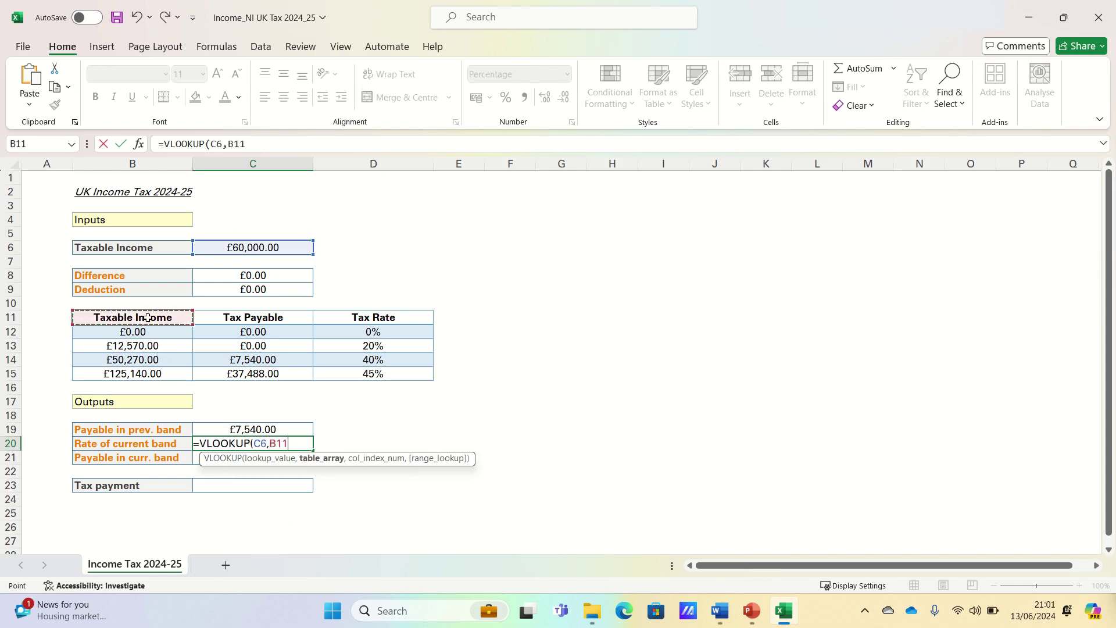
key(ctrl+shift+Right)
key(ctrl+shift+Down)
text(,3,1)
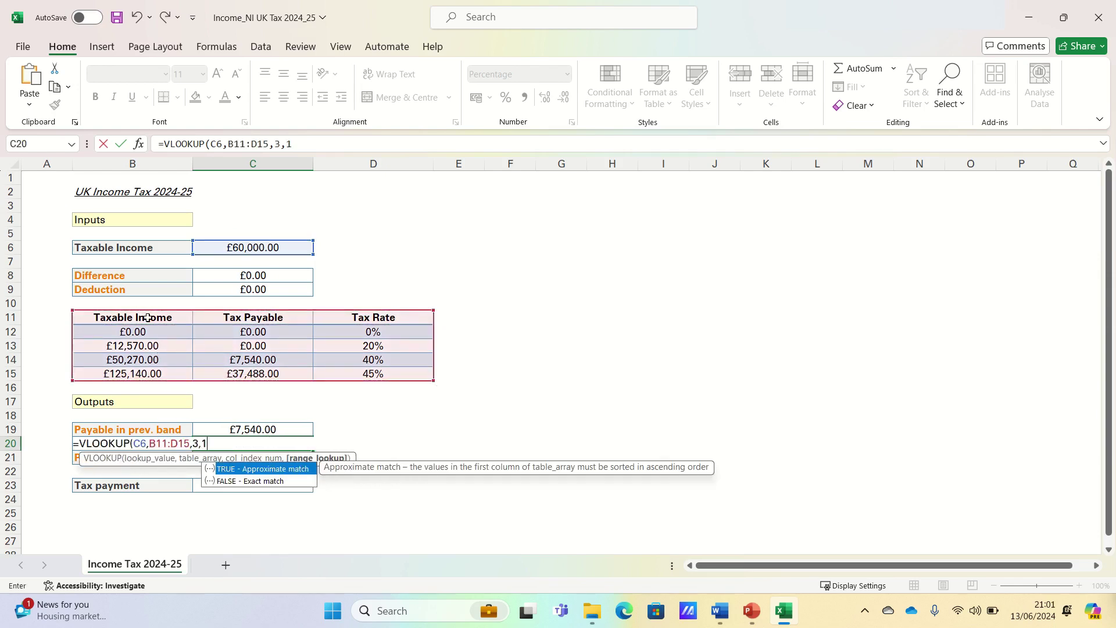
text())
key(Return)
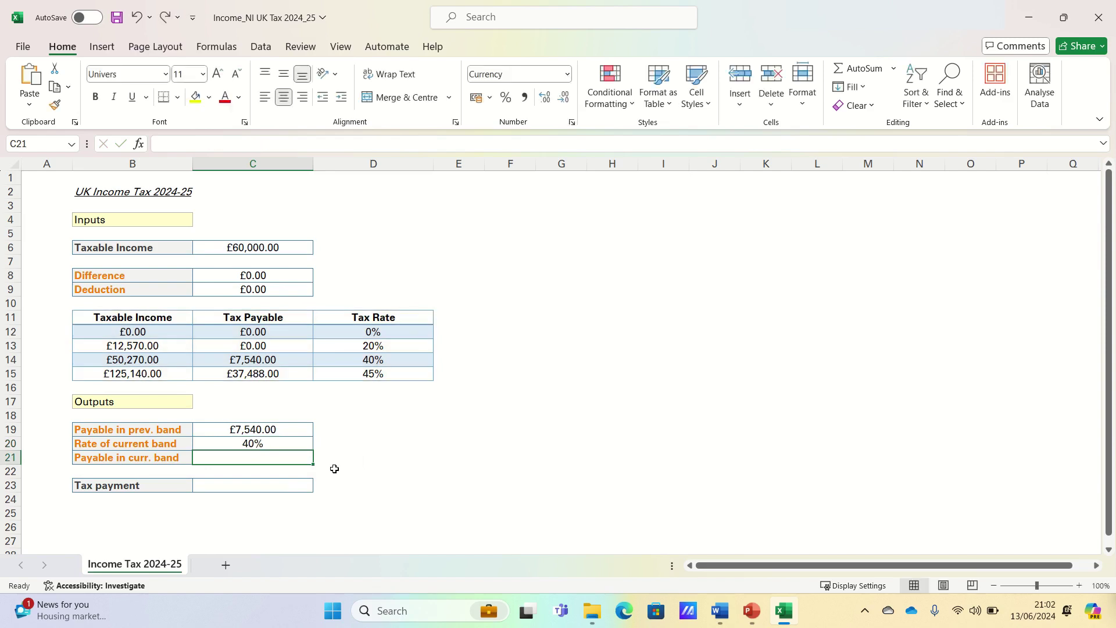
Enter =C6-VLOOKUP(C6,B11:D15,1,1) in C21, showing £9,730.00.
text(=)
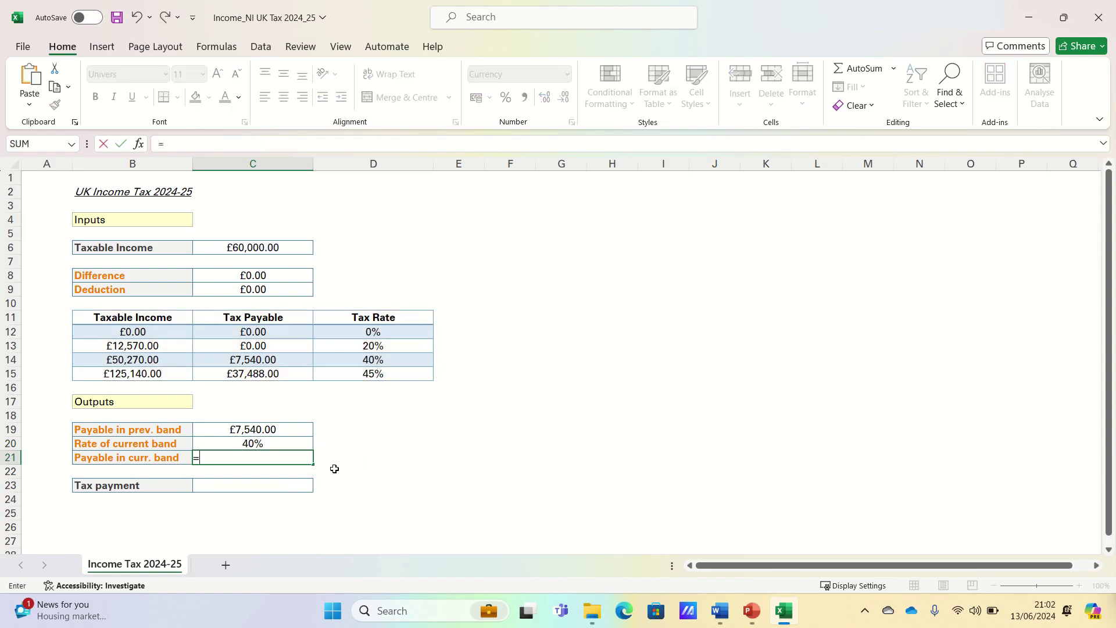
click(260, 247)
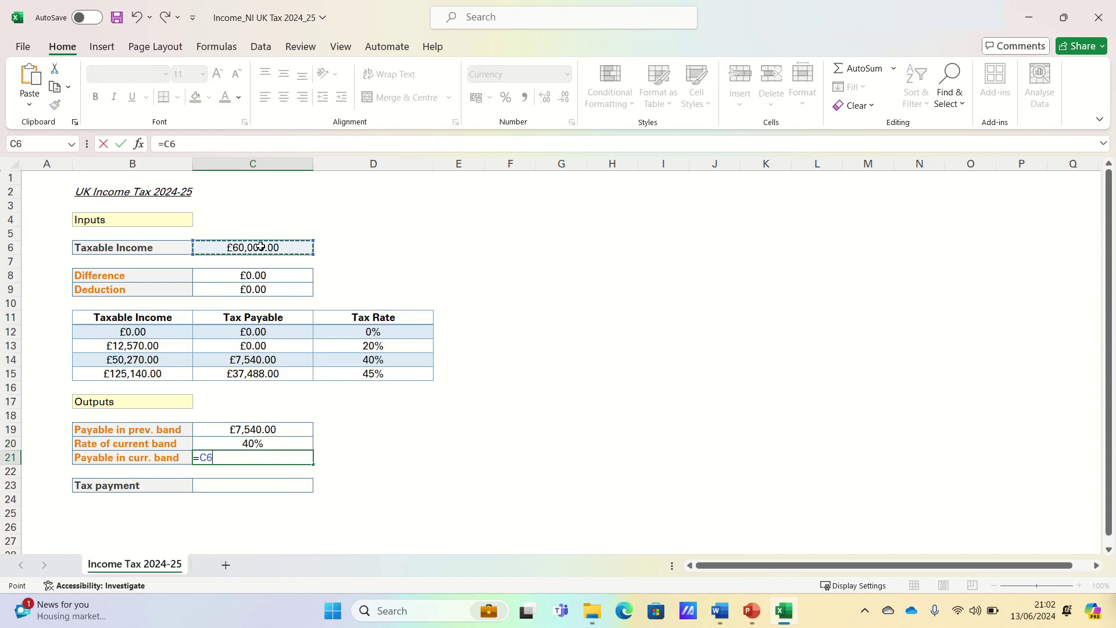
text(-VLOO)
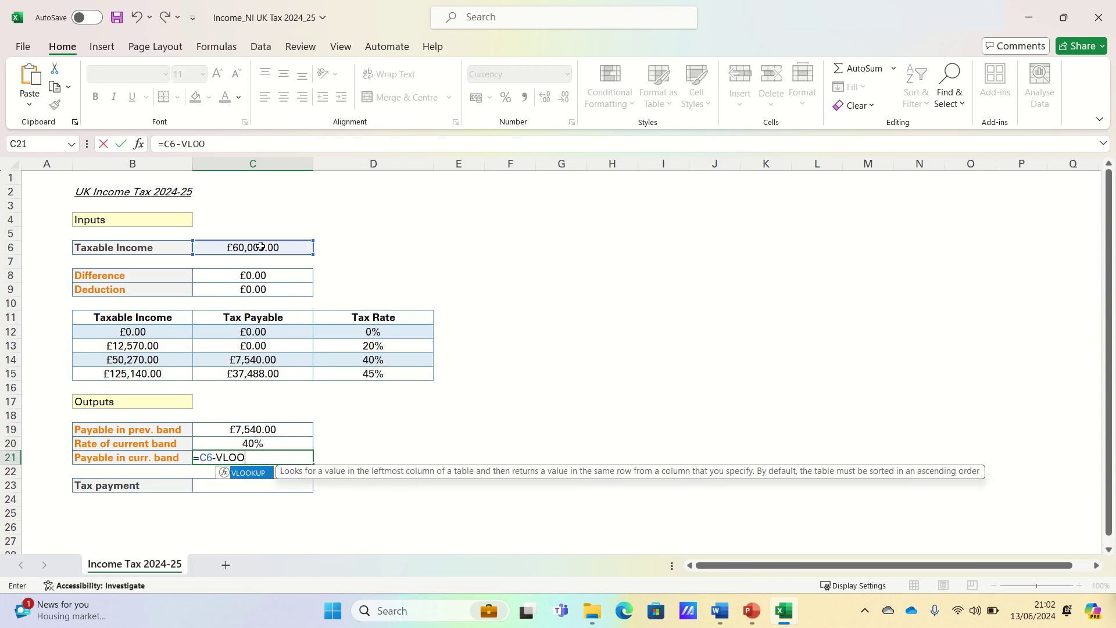
text(KUP()
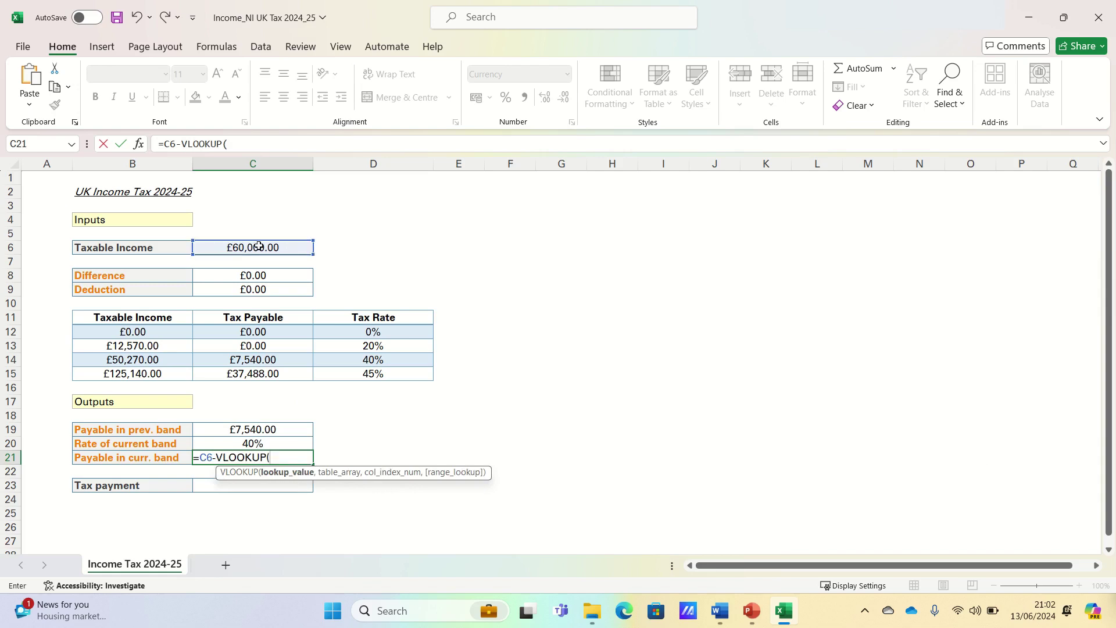
click(259, 245)
text(,)
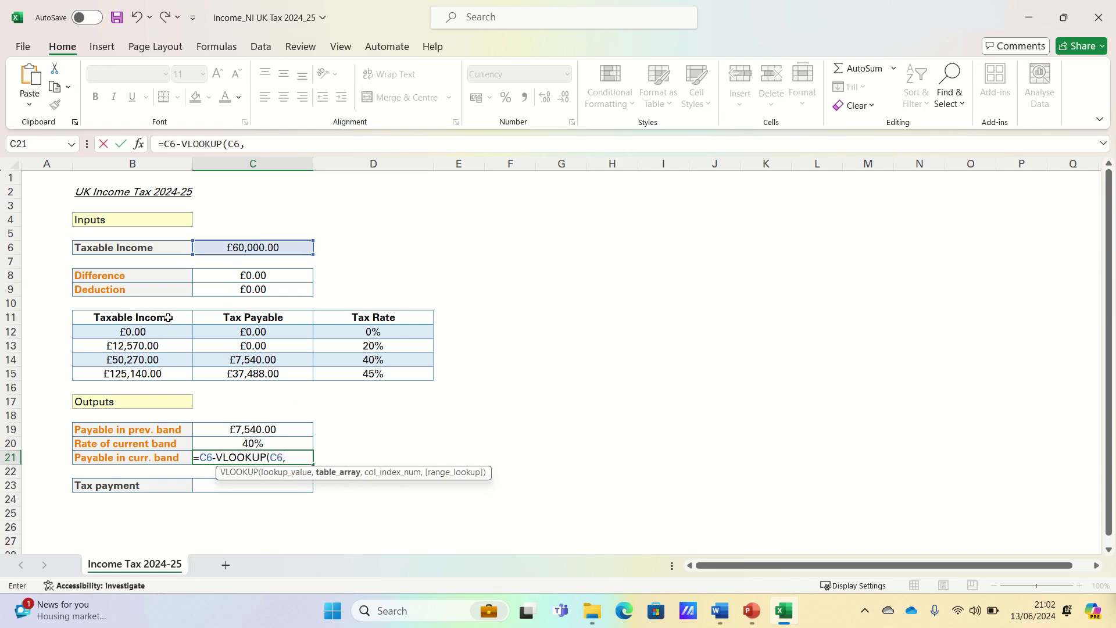
drag(168, 317, 386, 368)
text(,1,)
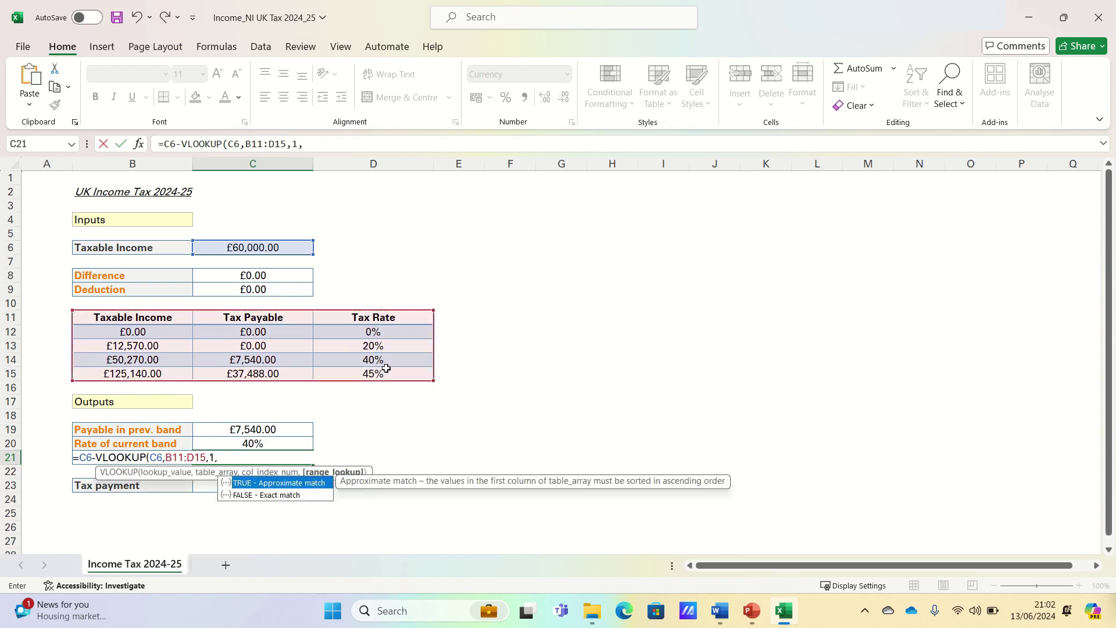
text(1))
key(Return)
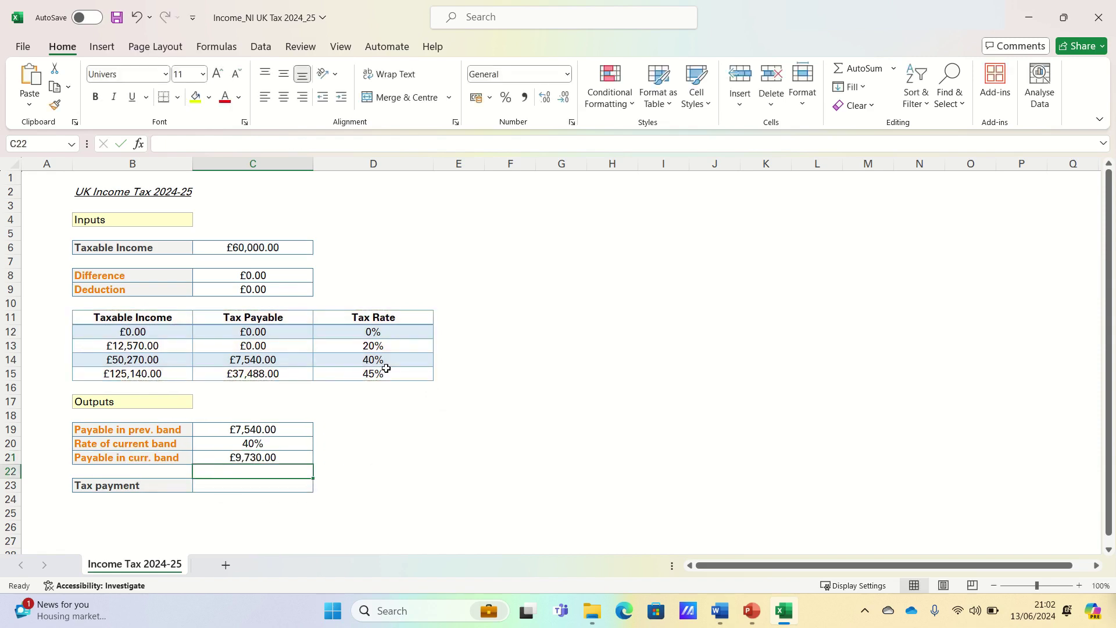
key(Up)
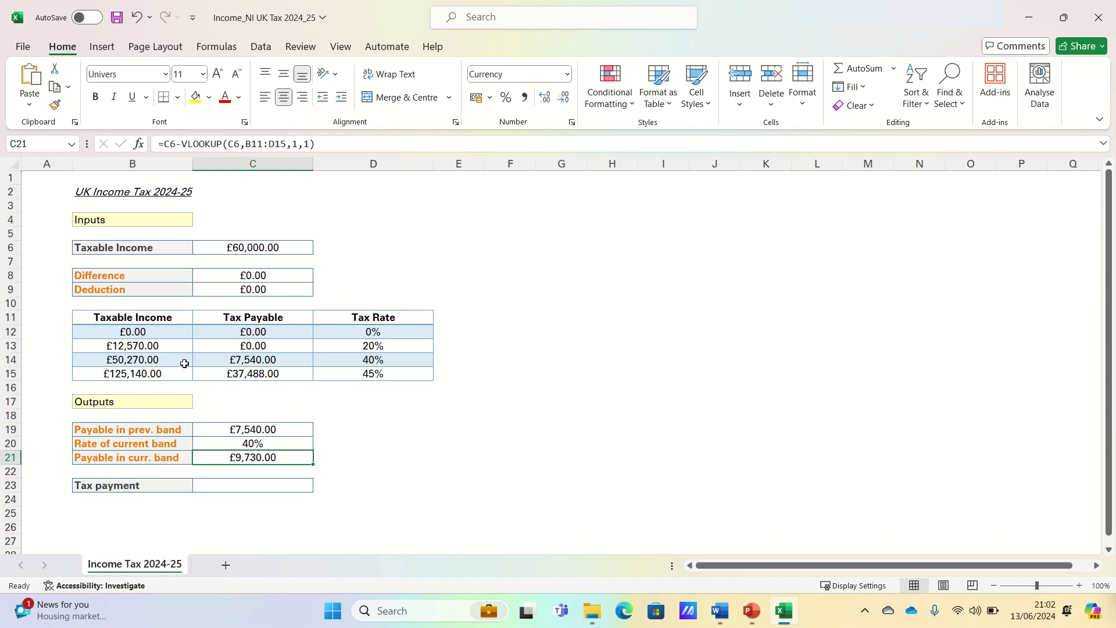
key(Down)
key(Down)
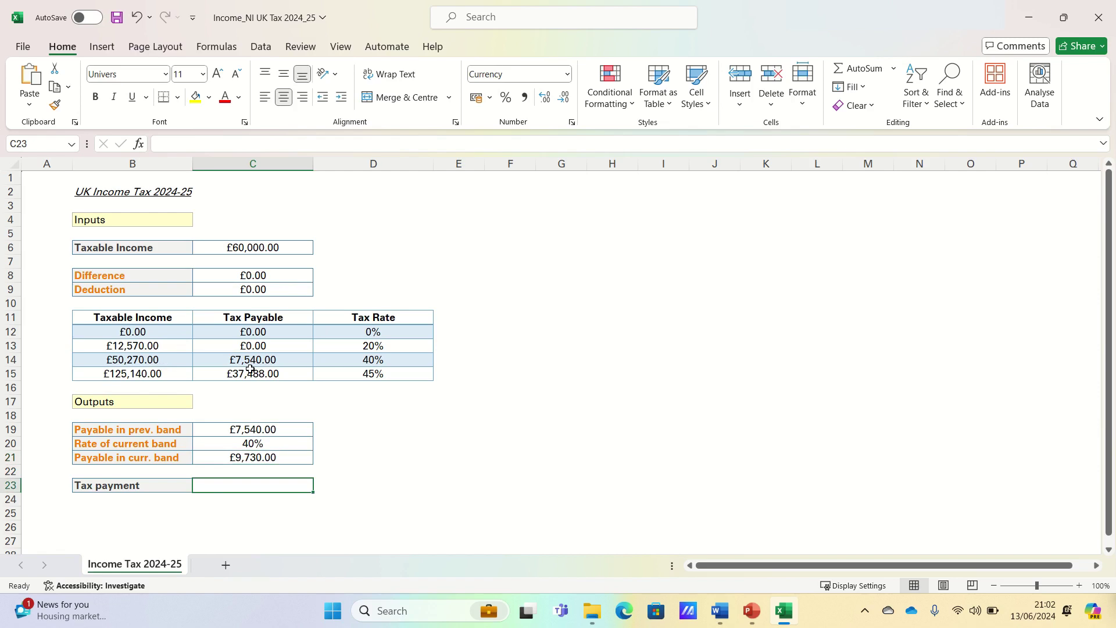
Enter =C19+C20*C21 in C23 for a total Tax payment of £11,432.00.
text(=)
key(Up)
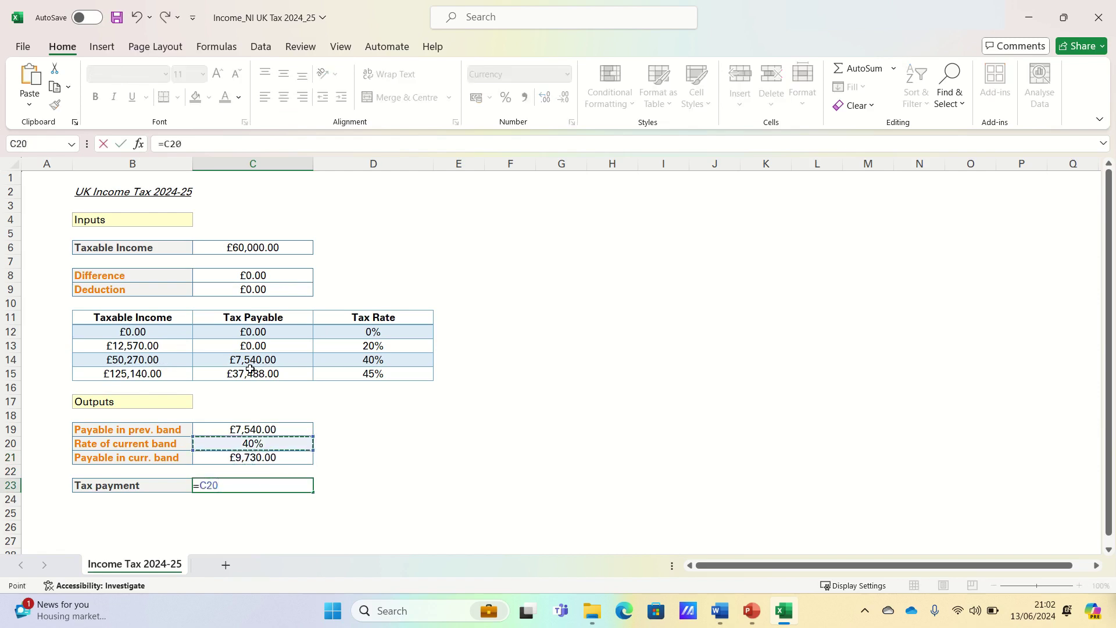
key(Up)
text(+)
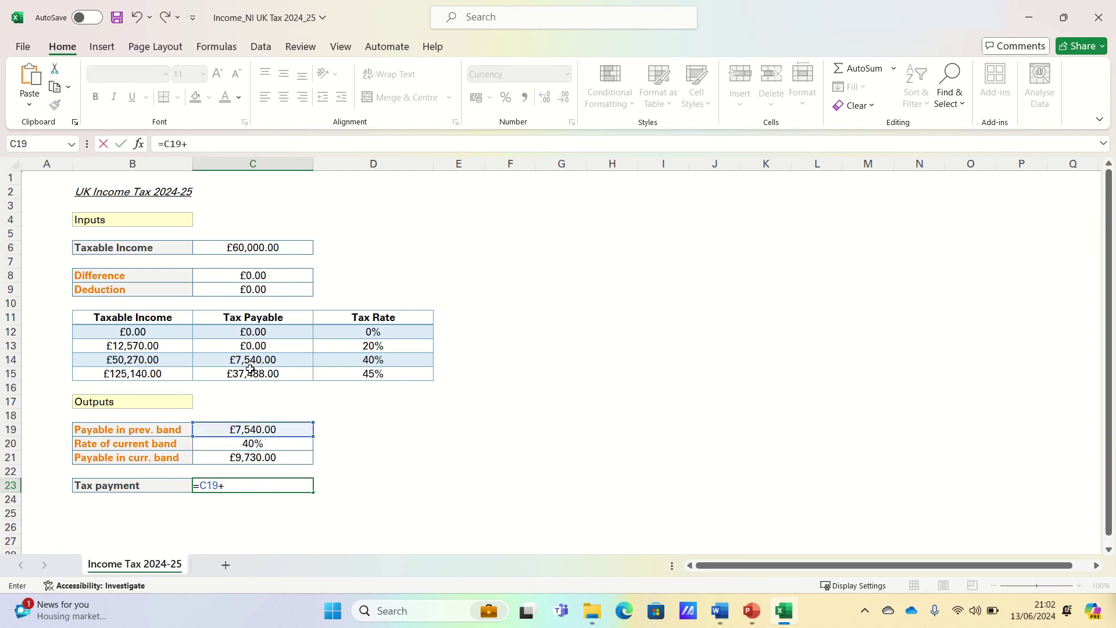
key(Up)
key(Up)
key(Up)
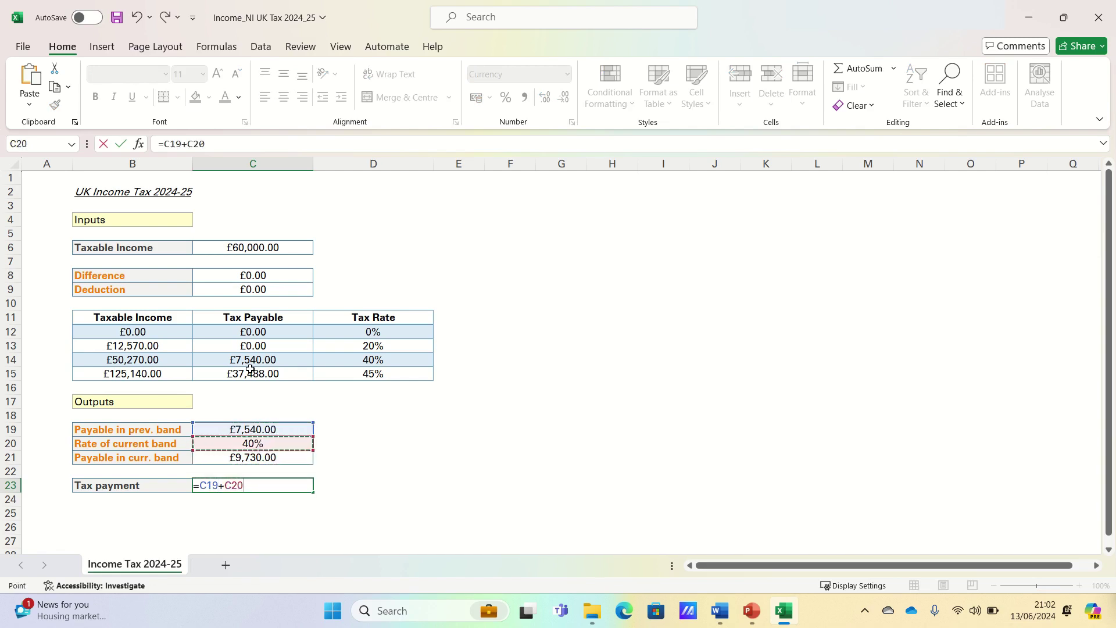
text(*)
key(Up)
key(Up)
key(Return)
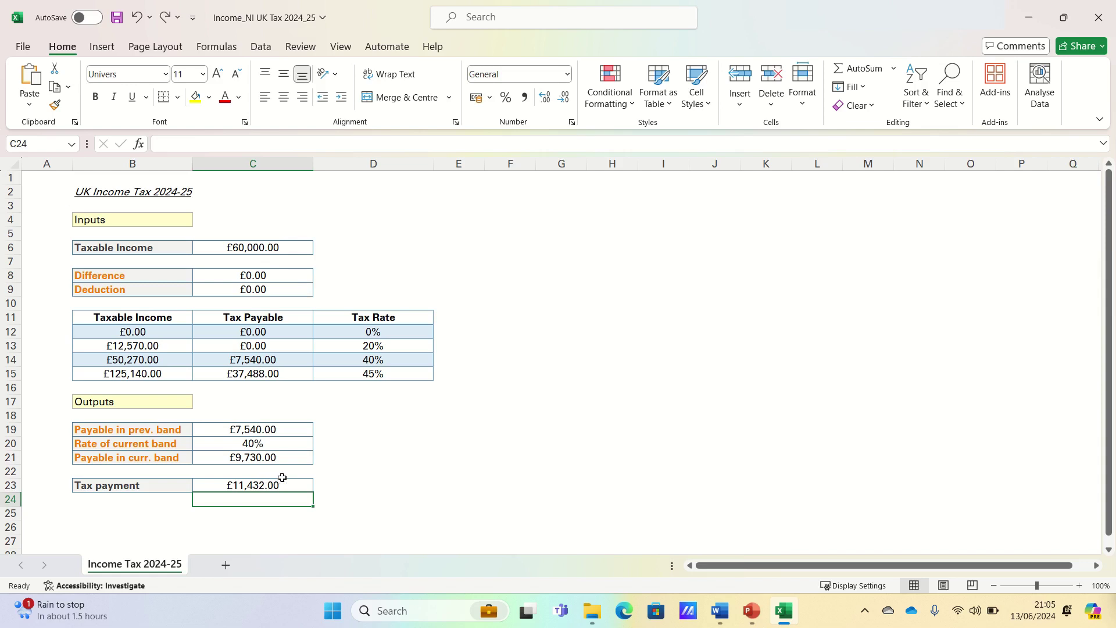
Replace the taxable income 60000 in C6 with 110000.
click(279, 249)
drag(233, 150, 156, 145)
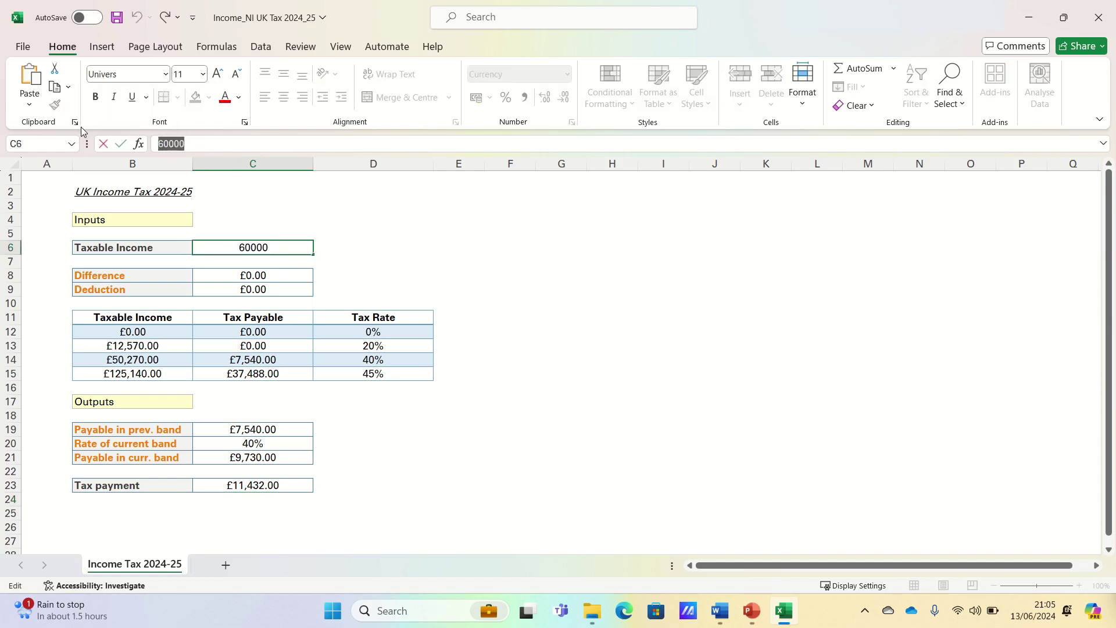
text(110000)
key(Return)
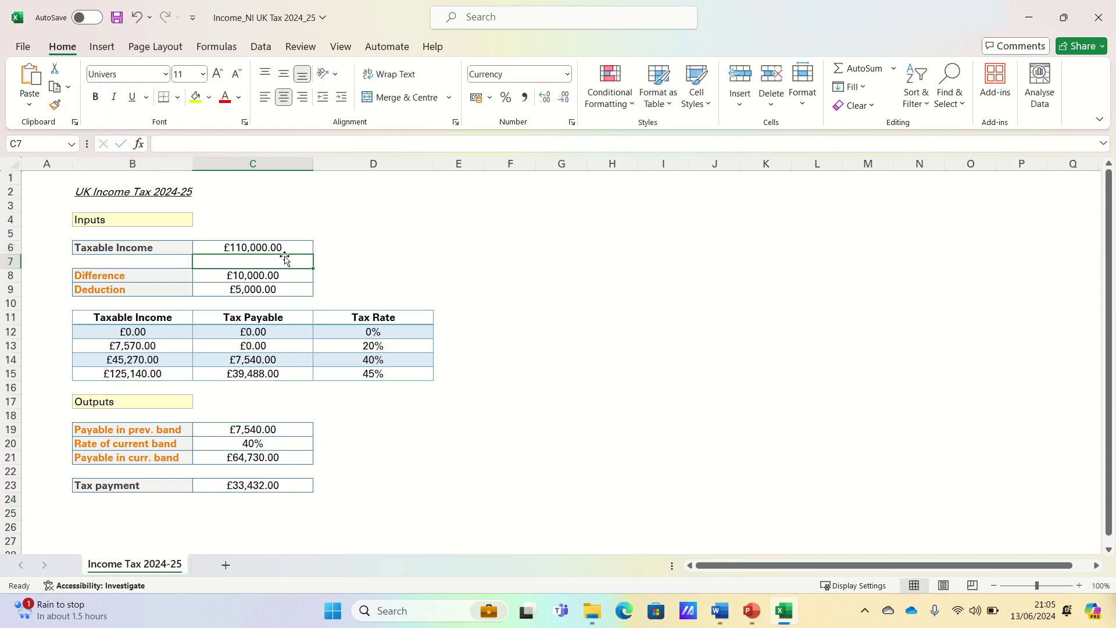